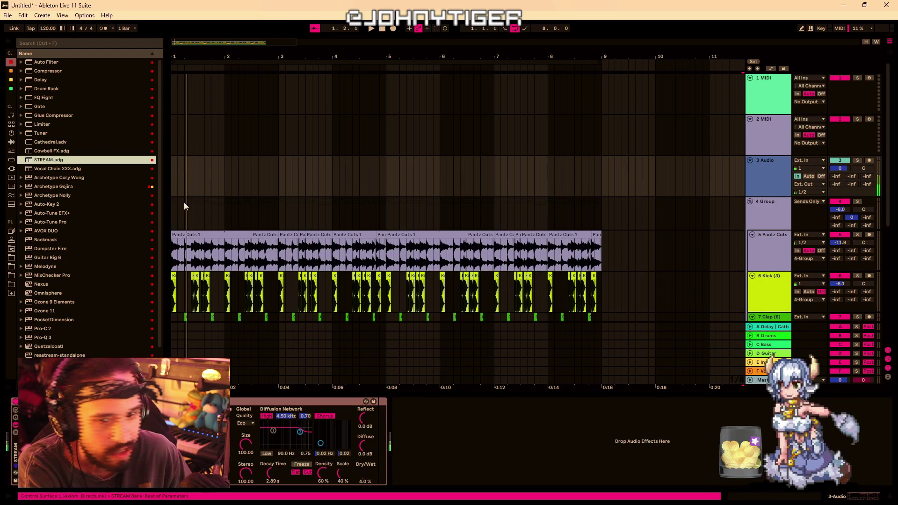
Shrink the Archetype Cory Wong window on the REC track and load the Rabea's 4th Position preset
scroll(420, 249, down, 5)
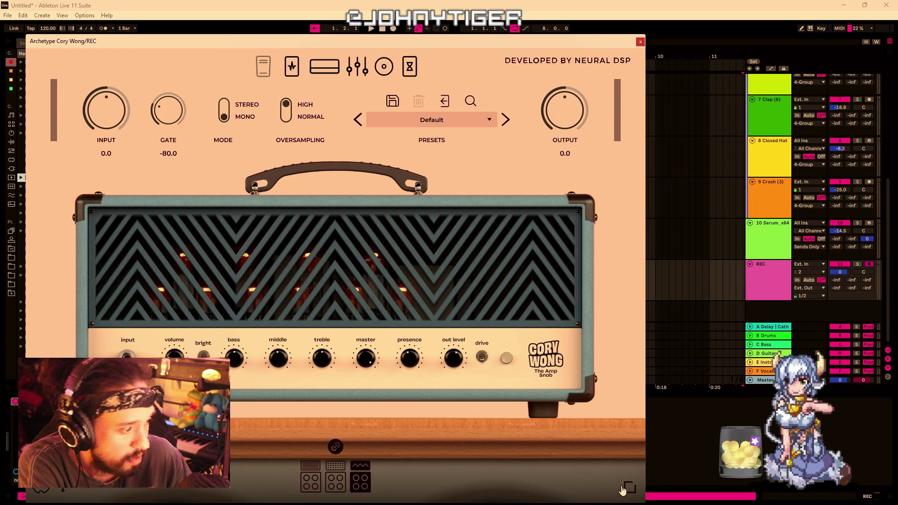
click(622, 488)
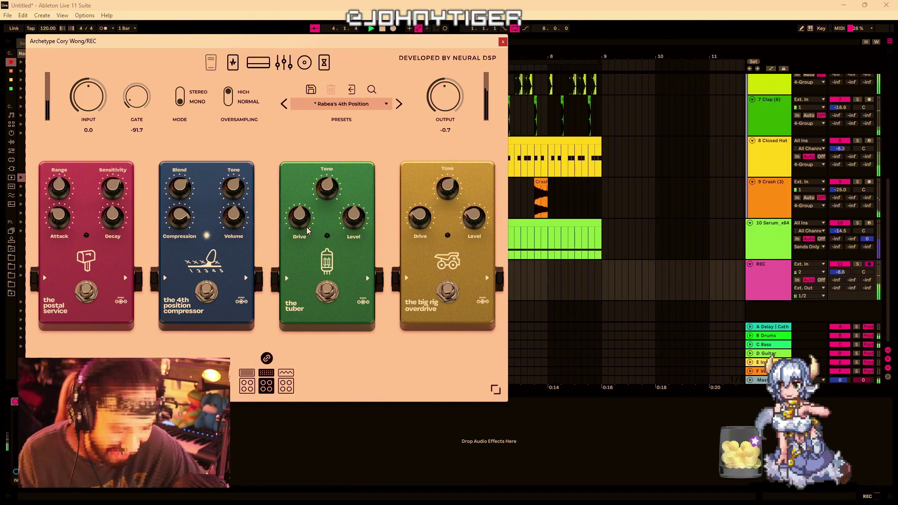
Consolidate the Serum_x64 clips across bars 1 to 8 into one clip and deactivate it
click(189, 221)
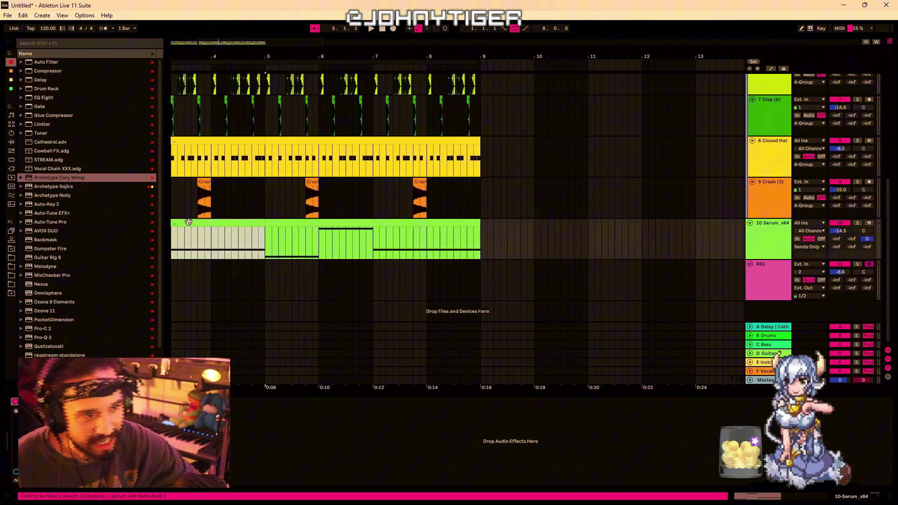
scroll(265, 72, down, 5)
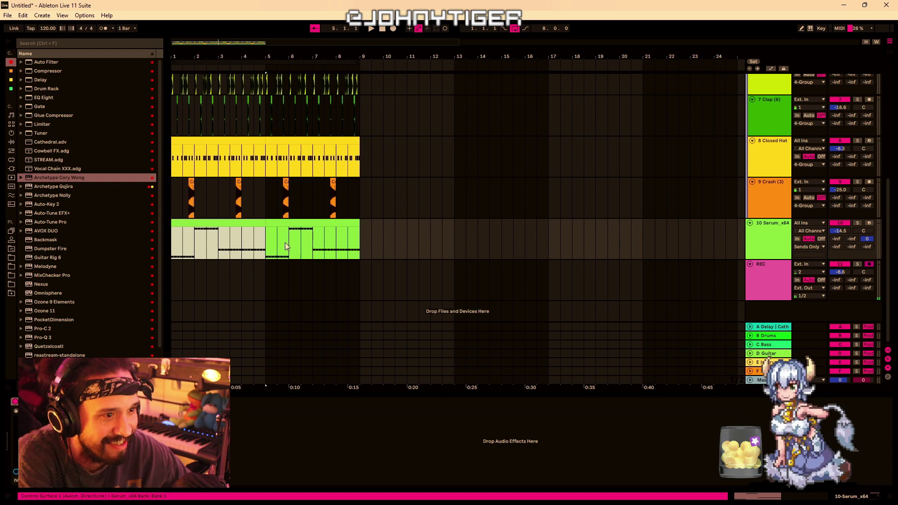
key(0)
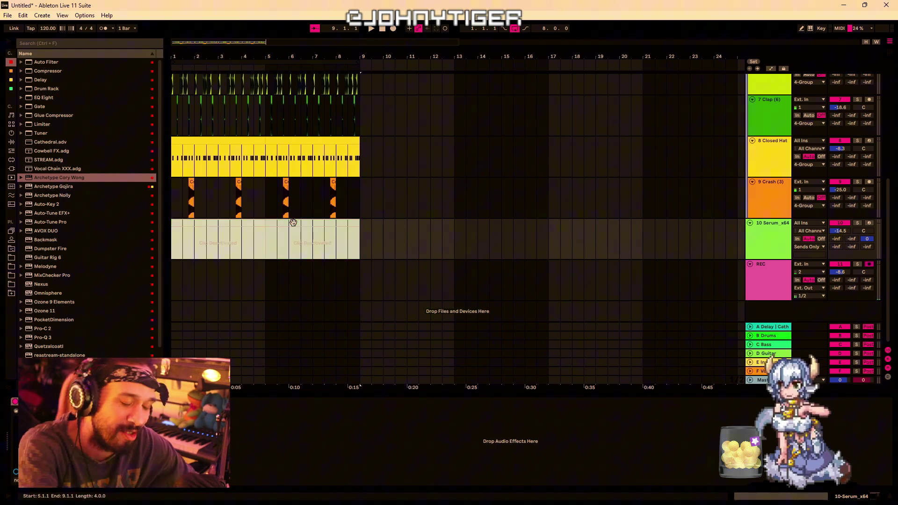
key(ctrl+j)
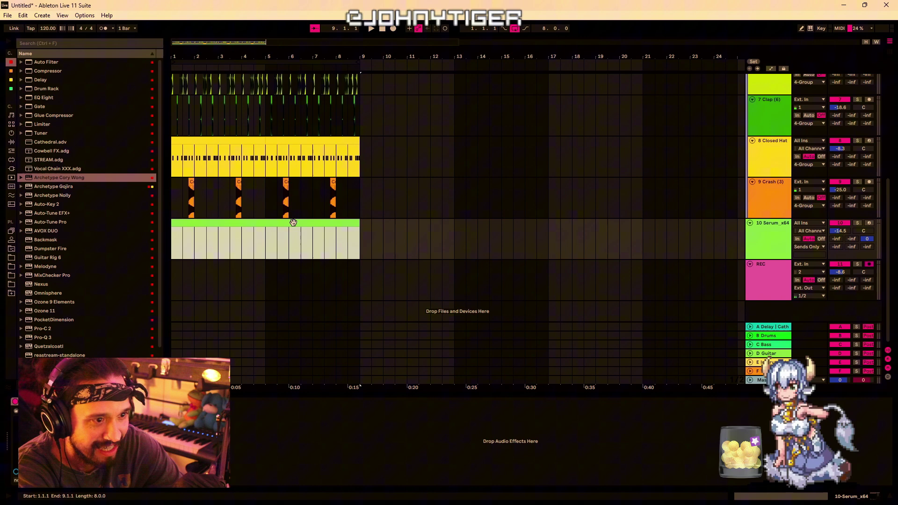
key(ctrl+z)
key(ctrl+z)
key(0)
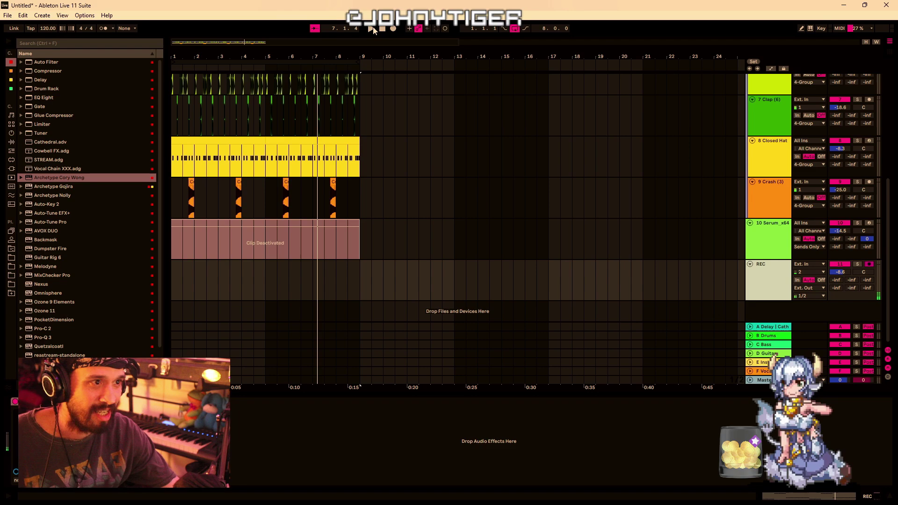
Record a looped guitar take from bar 1 on the REC track and extend the main take's start back to bar 1
click(383, 29)
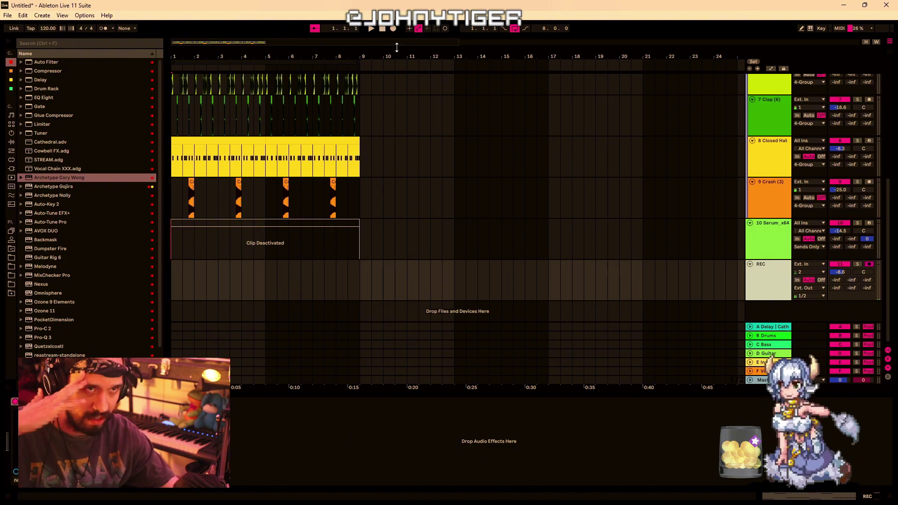
click(394, 29)
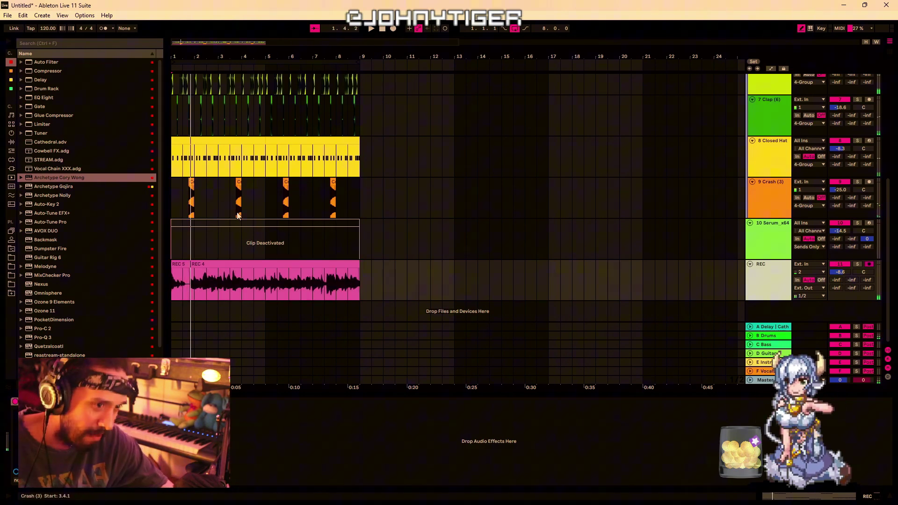
drag(191, 264, 172, 290)
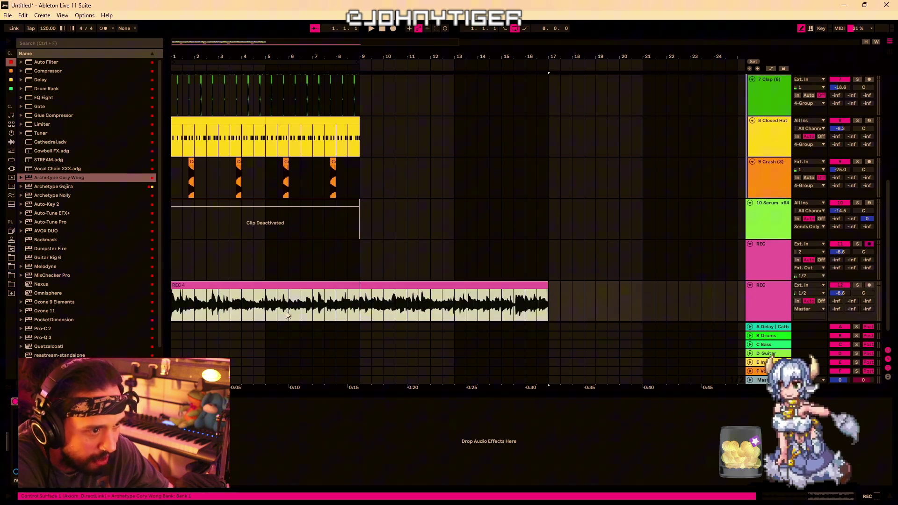
Place the second eight bars of REC 4 on their own track at bar 1 and group the two take tracks
drag(531, 285, 343, 334)
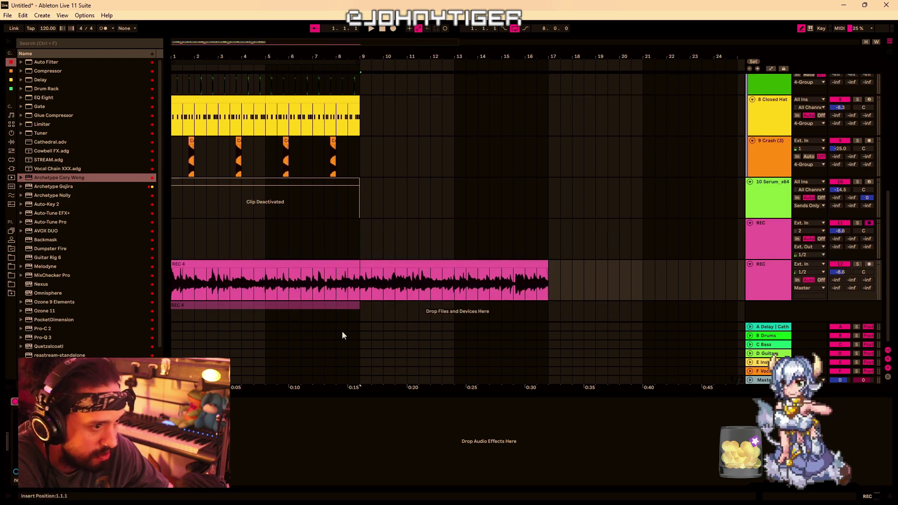
right_click(773, 253)
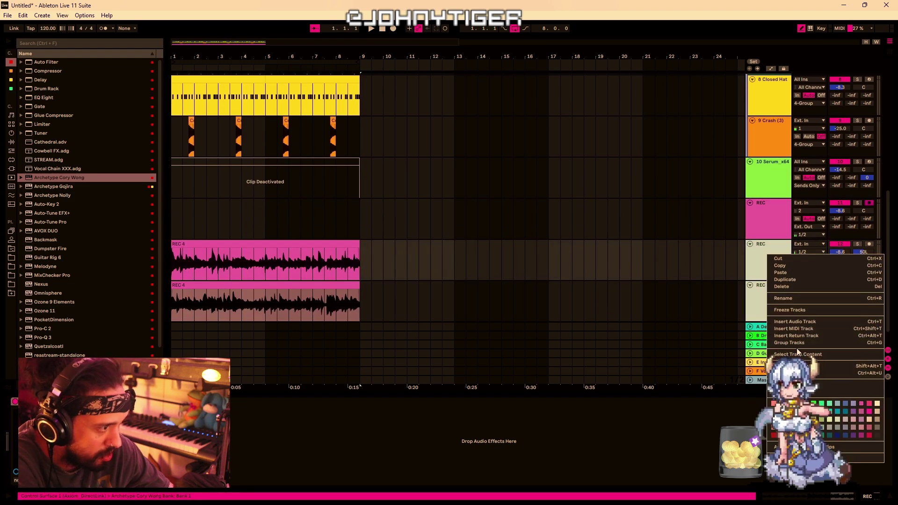
click(797, 345)
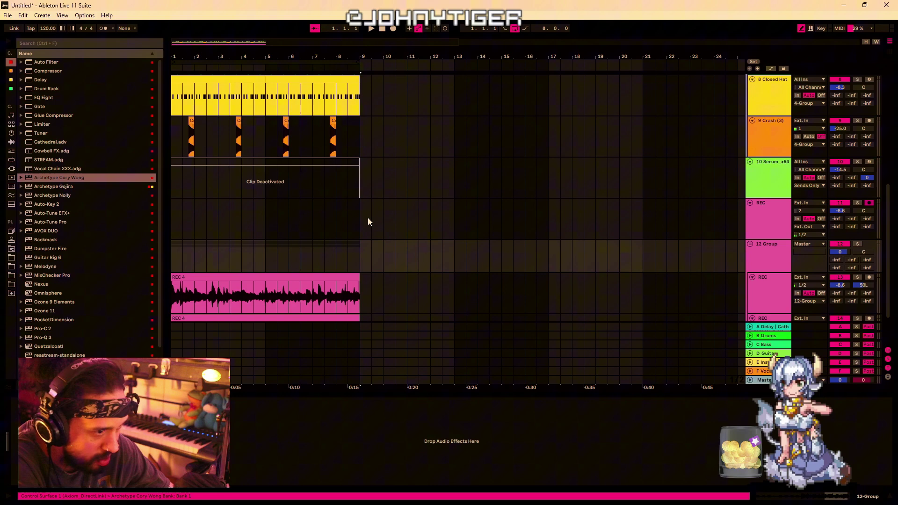
Move both REC 4 clips in the group so they start at bar 9
click(203, 278)
scroll(202, 276, down, 2)
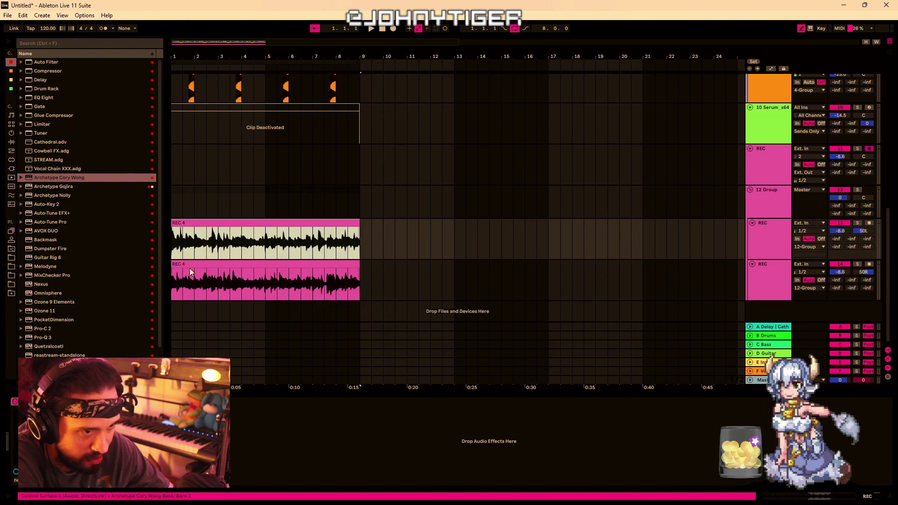
shift+click(188, 265)
drag(180, 264, 371, 265)
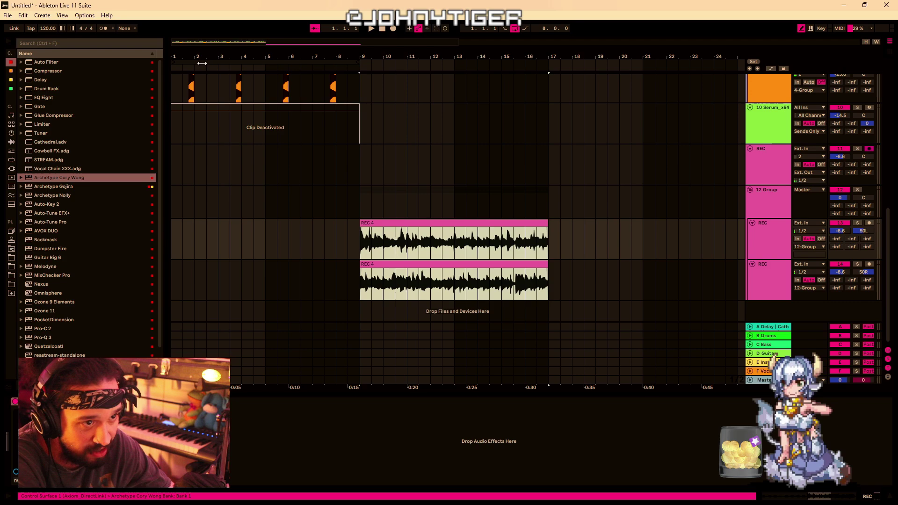
Select the loop region over bars 1 to 8 and record another looped guitar take on the REC track
click(202, 63)
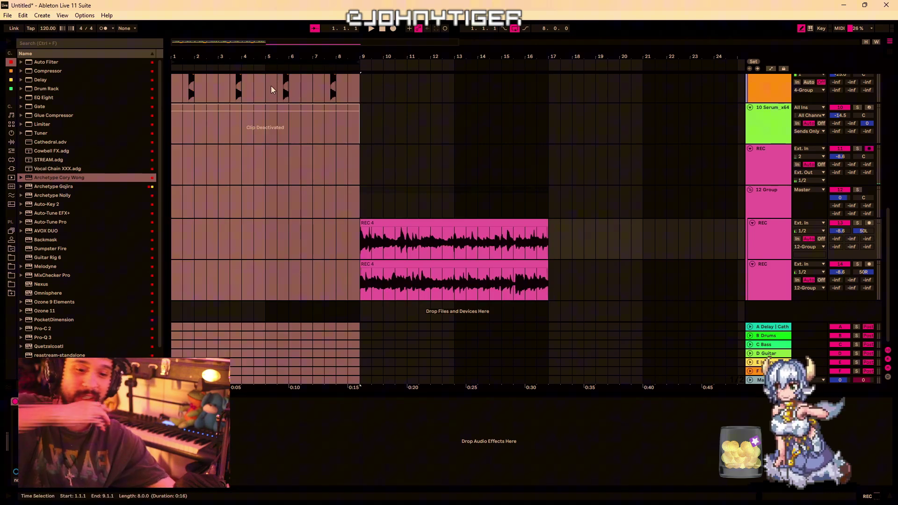
click(382, 29)
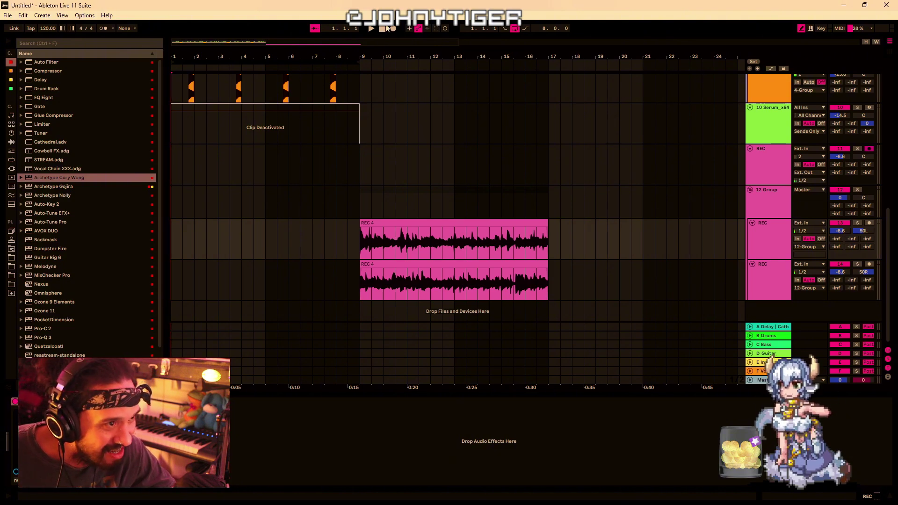
click(392, 29)
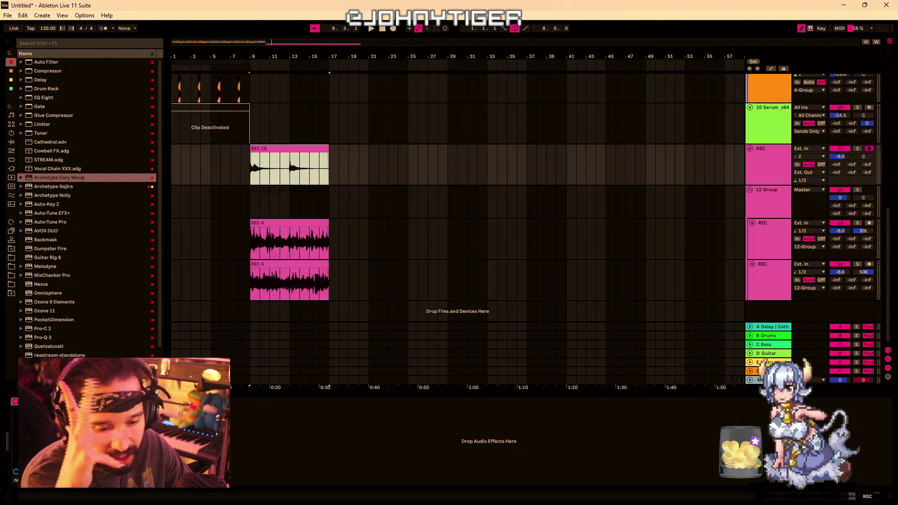
Open the REC 18 clip and extend its start back to the beginning of the full recording
drag(287, 57, 304, 52)
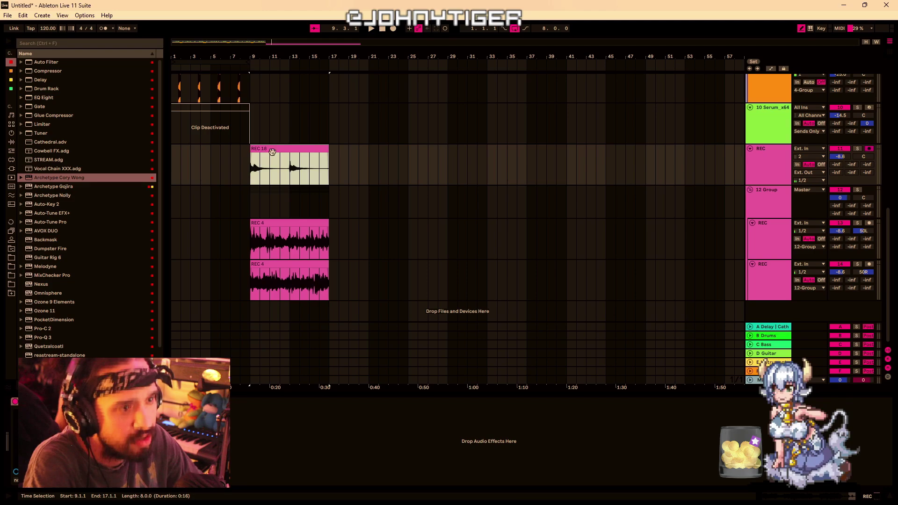
double_click(262, 149)
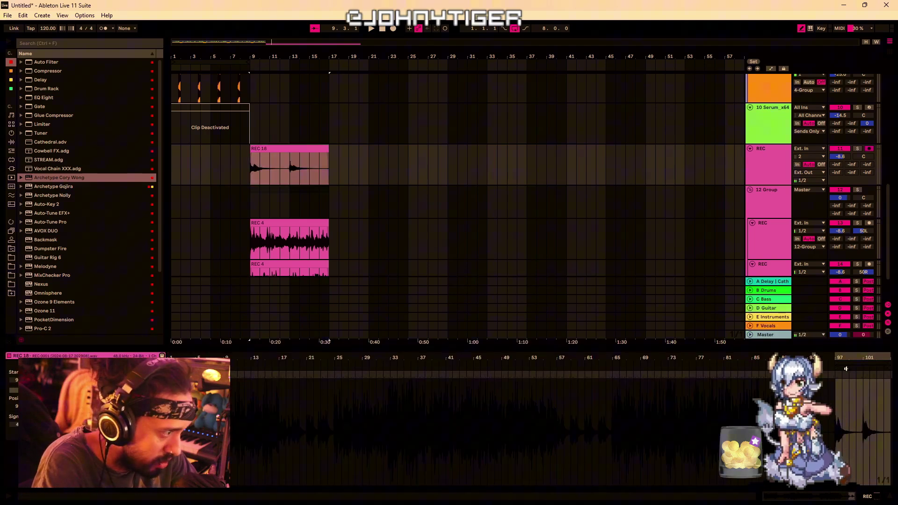
drag(841, 370, 12, 386)
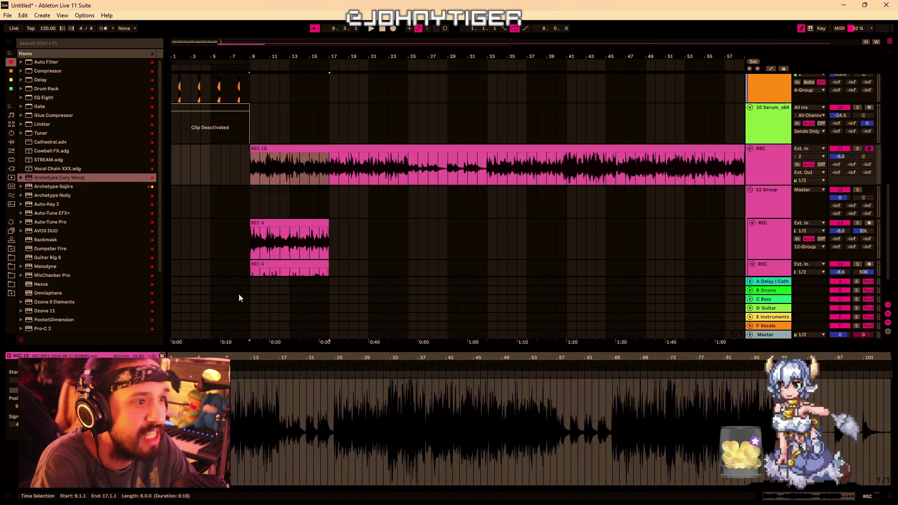
Divide the REC 4 and REC 18 takes into sections and lay them out across the two grouped REC tracks
click(260, 202)
drag(220, 237, 169, 234)
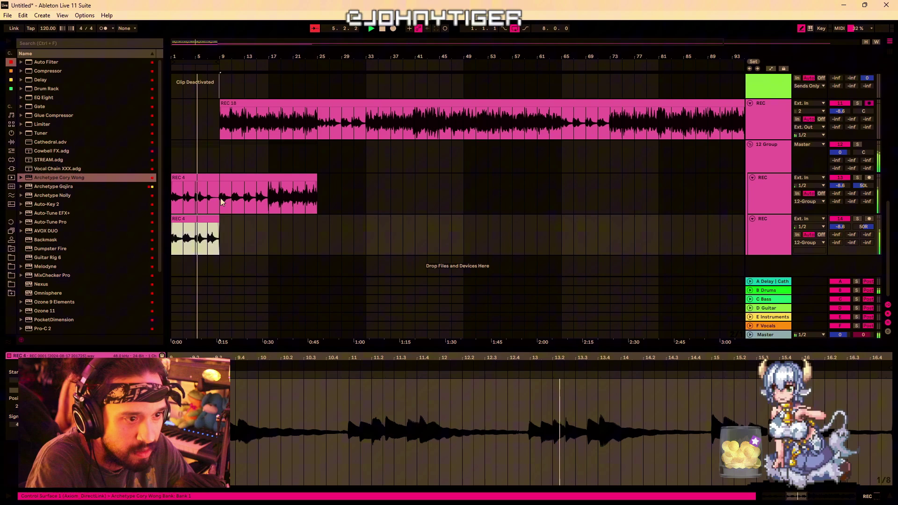
drag(220, 197, 154, 182)
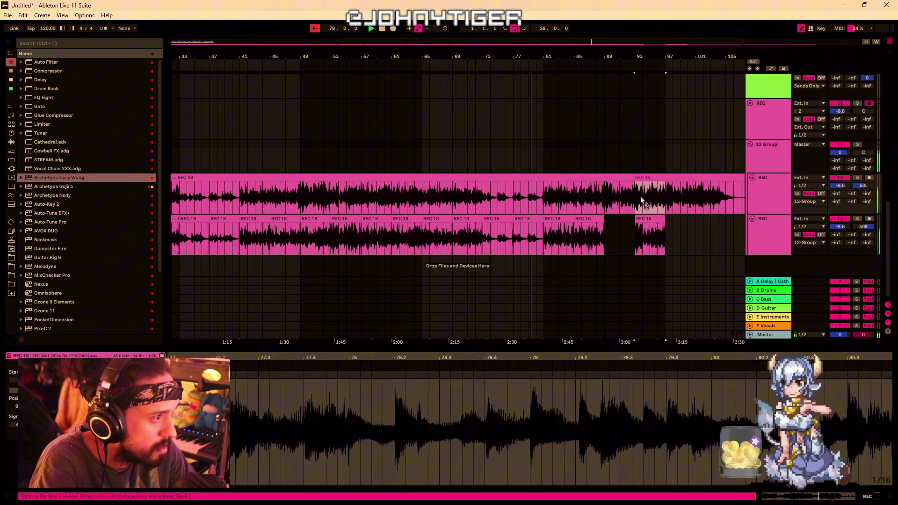
drag(695, 190, 724, 190)
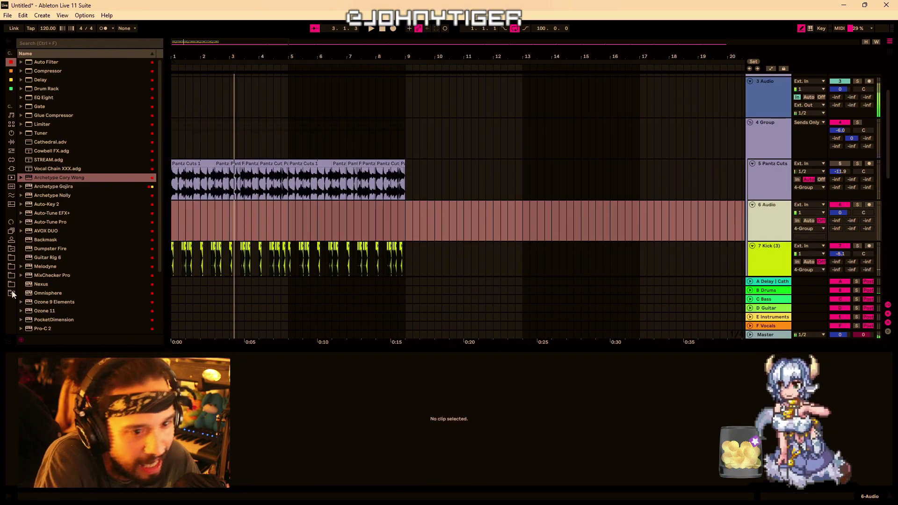
Search the sample library for "break" and open the Zero-G Jungle Warfare 1, 2 & 3 folder
click(11, 258)
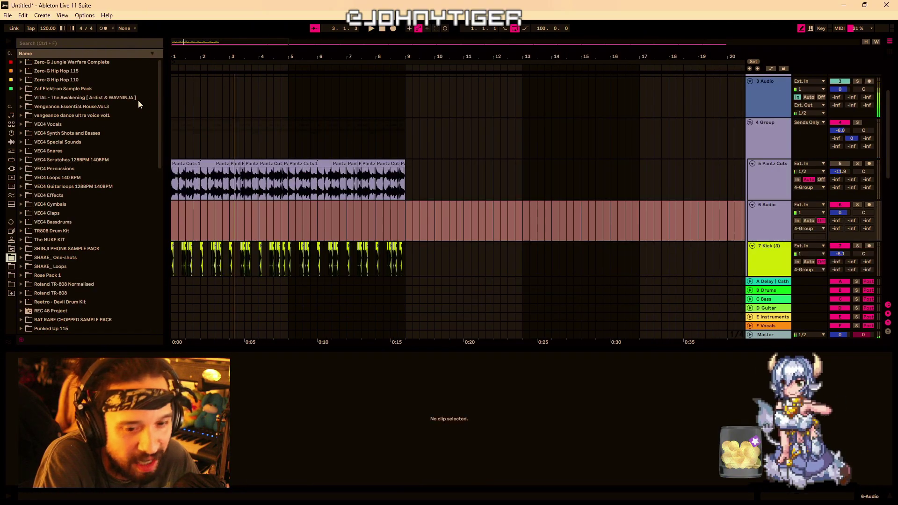
click(58, 46)
text(break)
click(55, 64)
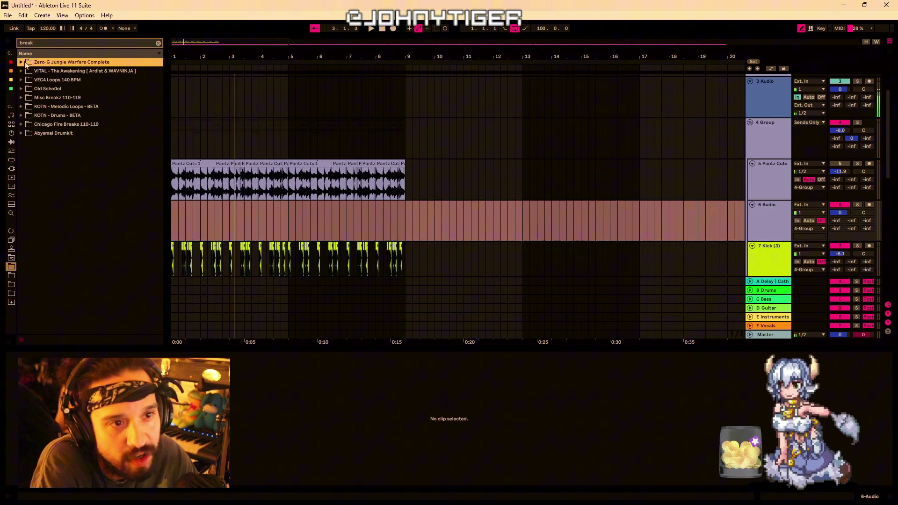
click(21, 62)
click(158, 44)
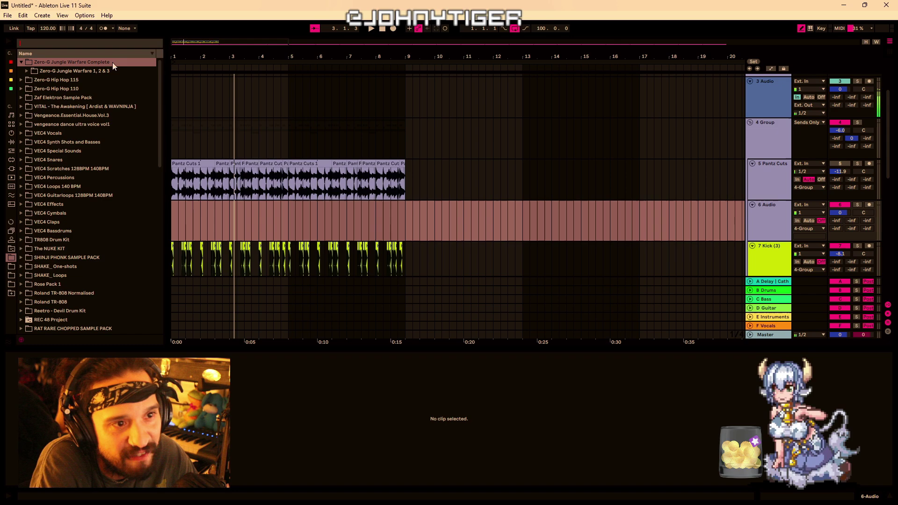
click(27, 72)
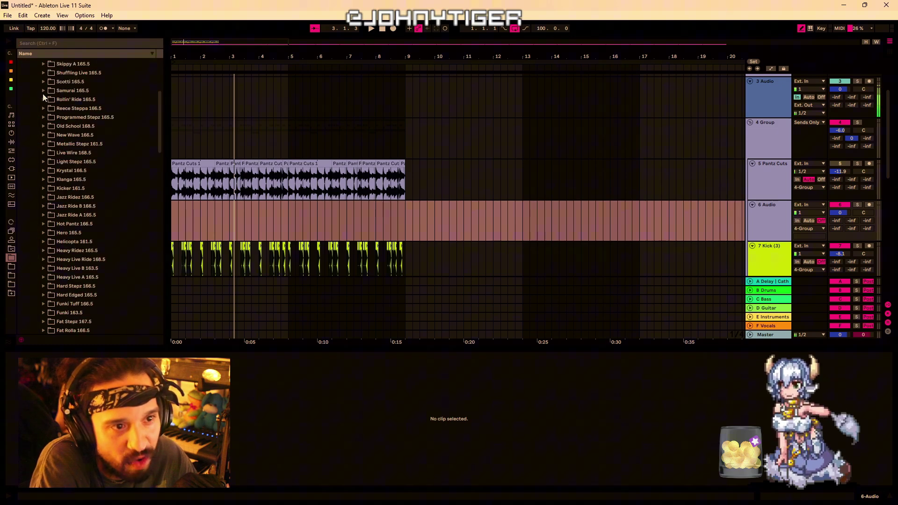
Audition breaks in the Jungle Warfare subfolders, including Hot Pantz Cut 1.wav, and open the Light Stepz 165.5 folder
click(43, 98)
scroll(77, 159, down, 5)
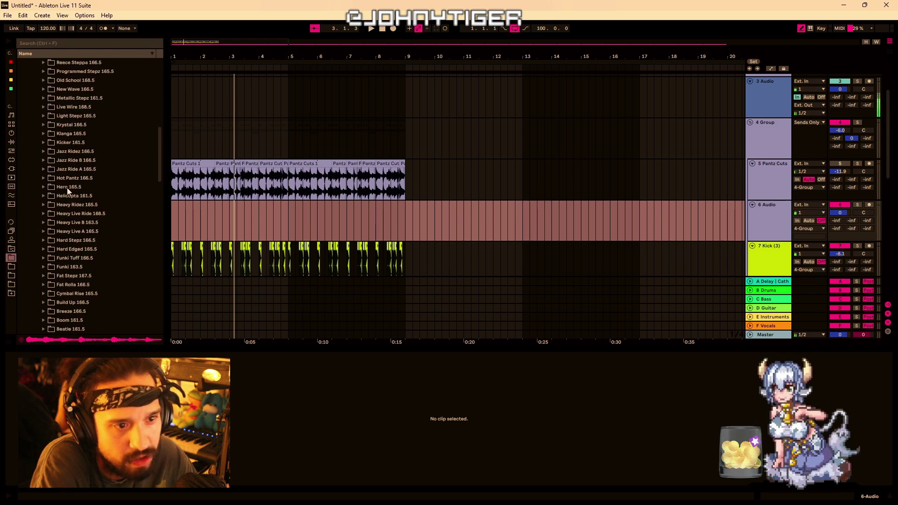
click(47, 143)
click(77, 89)
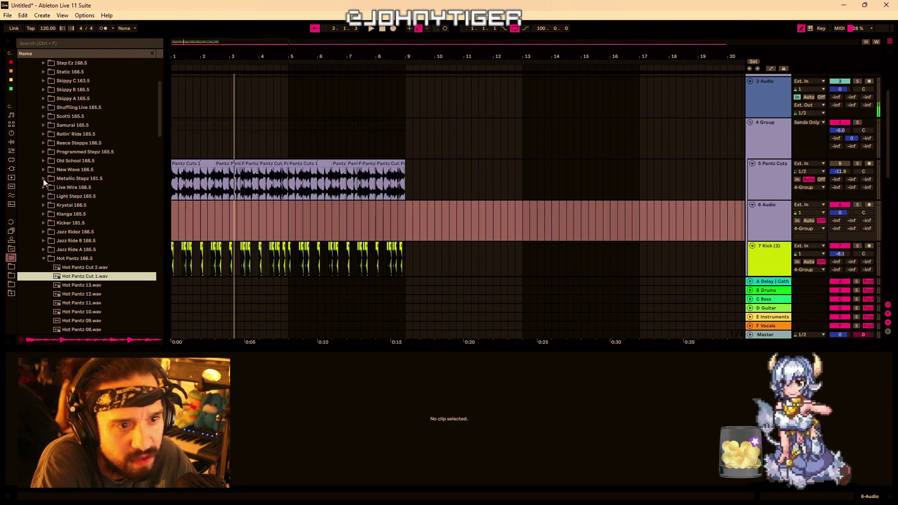
click(50, 197)
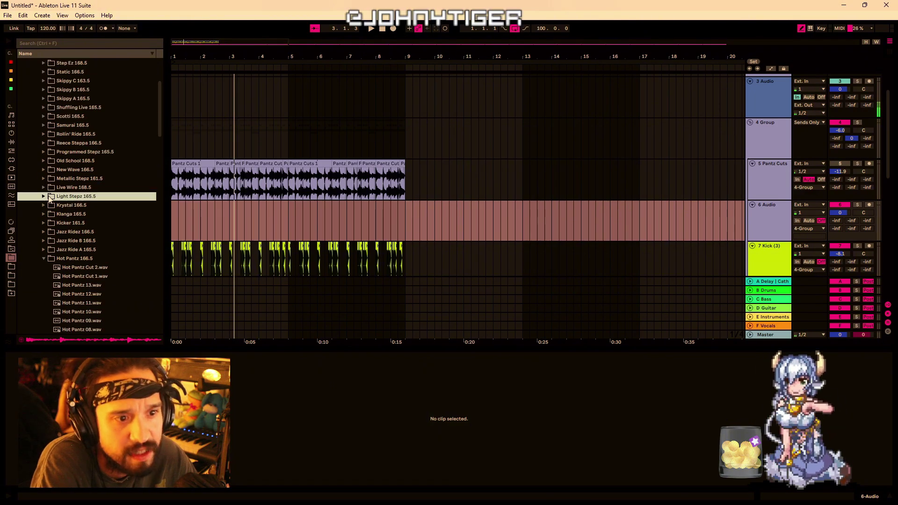
click(44, 197)
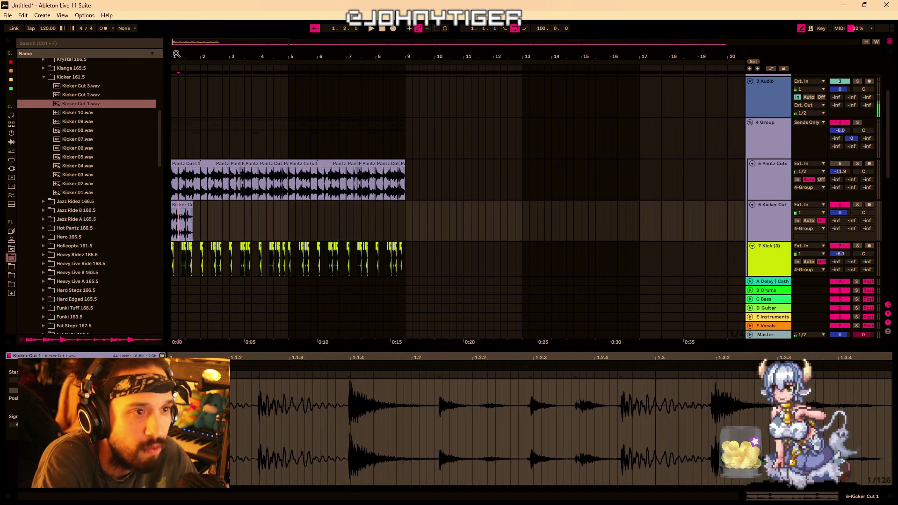
Chop and repeat the Kicker Cut 1 break across bars 1 to 8 on its track in the drum group
drag(177, 54, 177, 56)
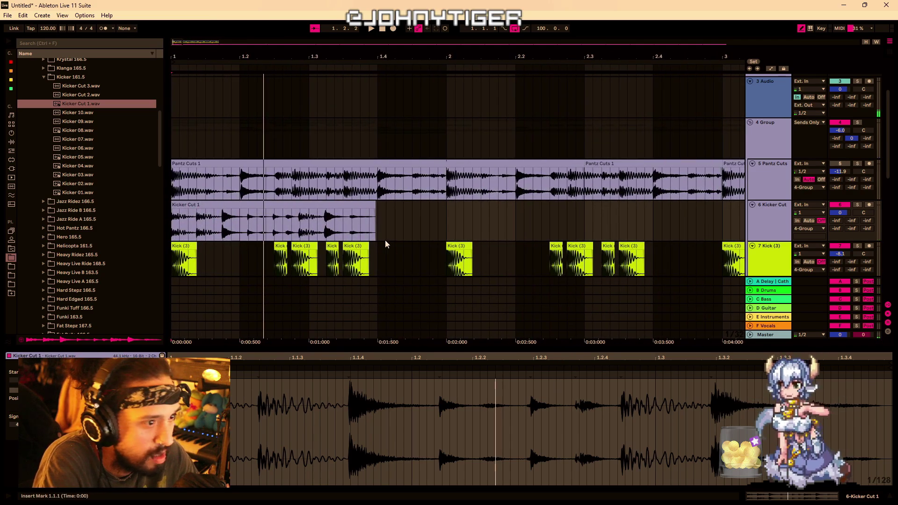
click(373, 205)
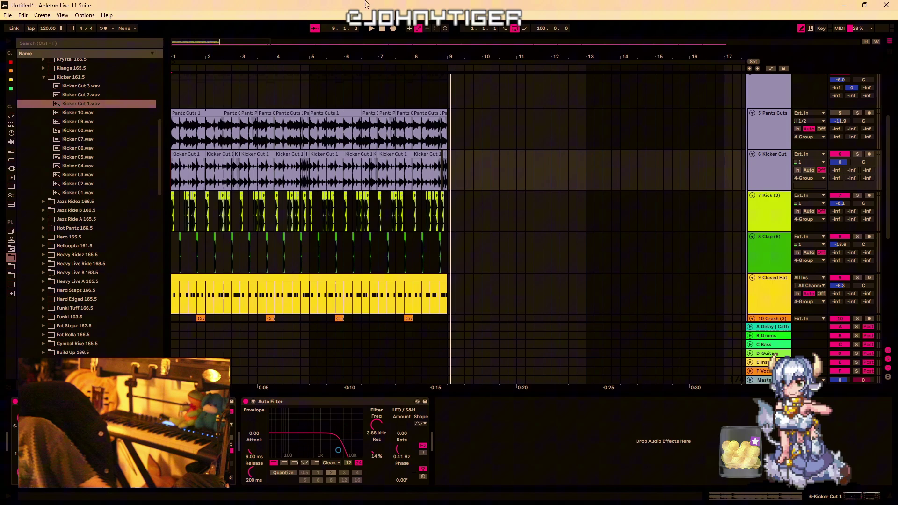
scroll(340, 150, down, 5)
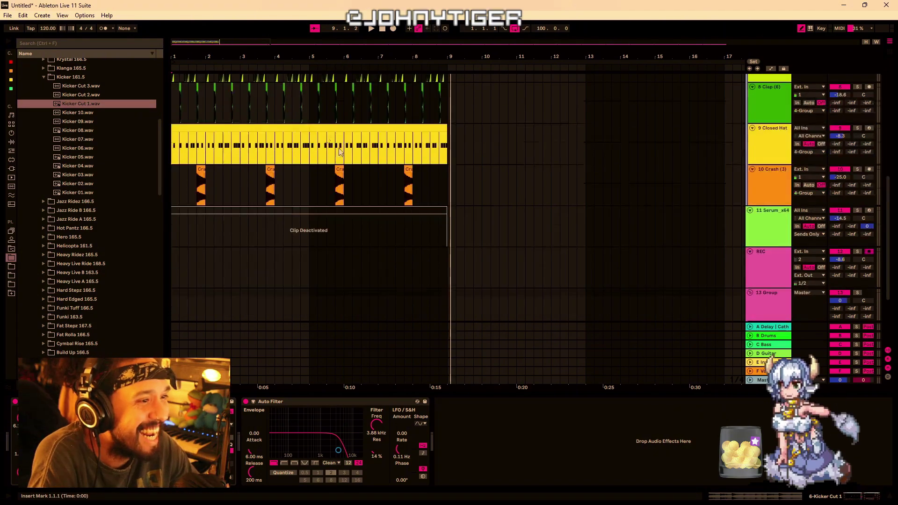
Load the SsdSampler drum instrument onto the first MIDI track, which holds the empty clip at bars 9 to 16
scroll(344, 217, down, 4)
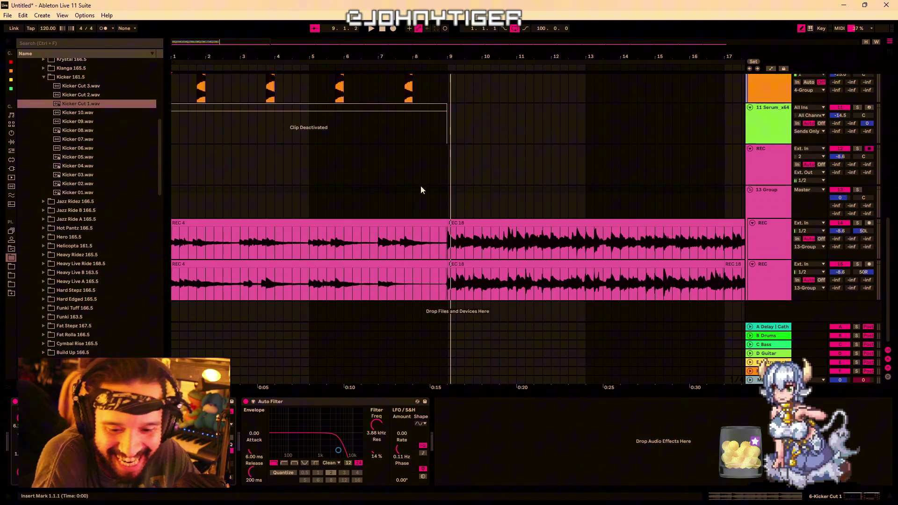
scroll(415, 192, up, 5)
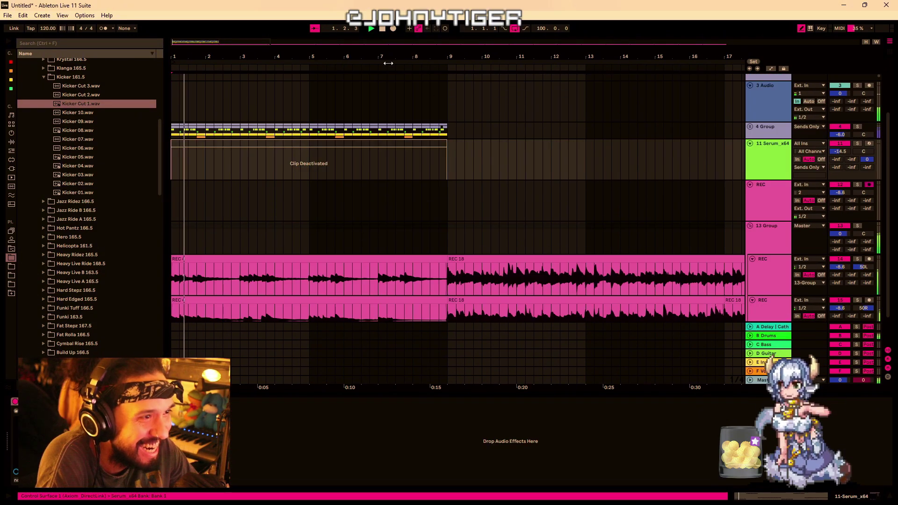
drag(388, 59, 388, 28)
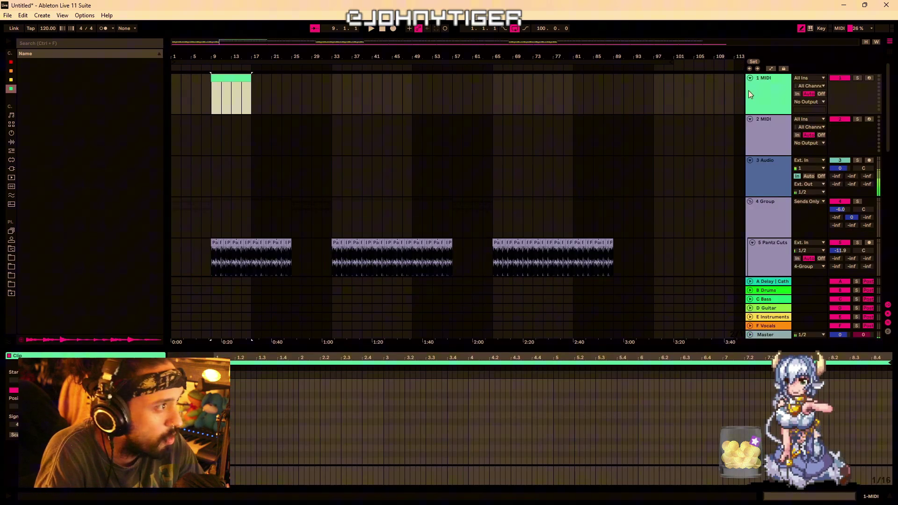
double_click(758, 91)
click(11, 62)
scroll(70, 268, down, 1)
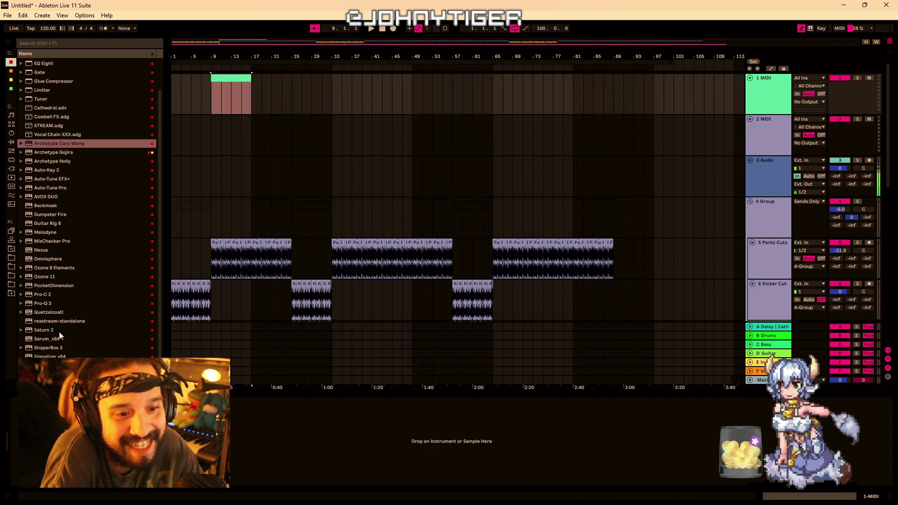
double_click(57, 365)
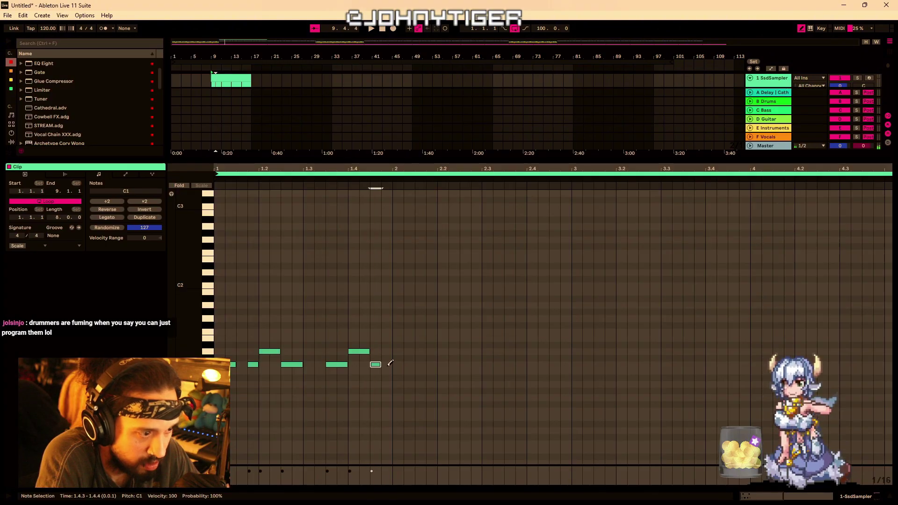
Replace the C1 note at 1.4.3 with two sixteenth-note D1 hits and add a C1 hit at 2.1.1 in the drum clip
click(381, 364)
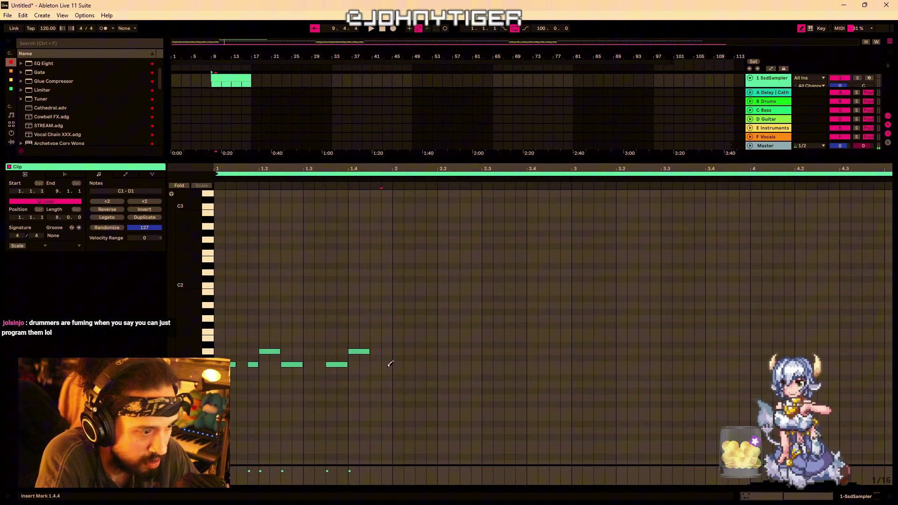
drag(374, 351, 386, 352)
key(space)
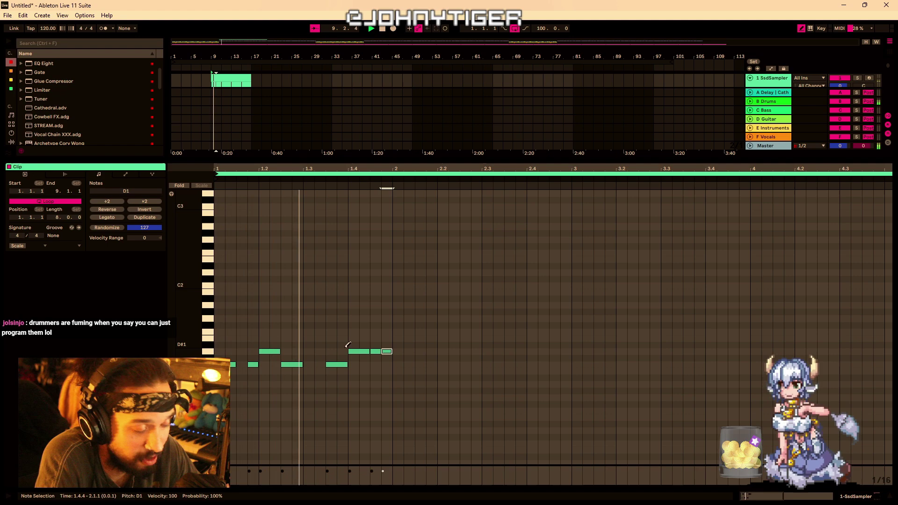
click(398, 358)
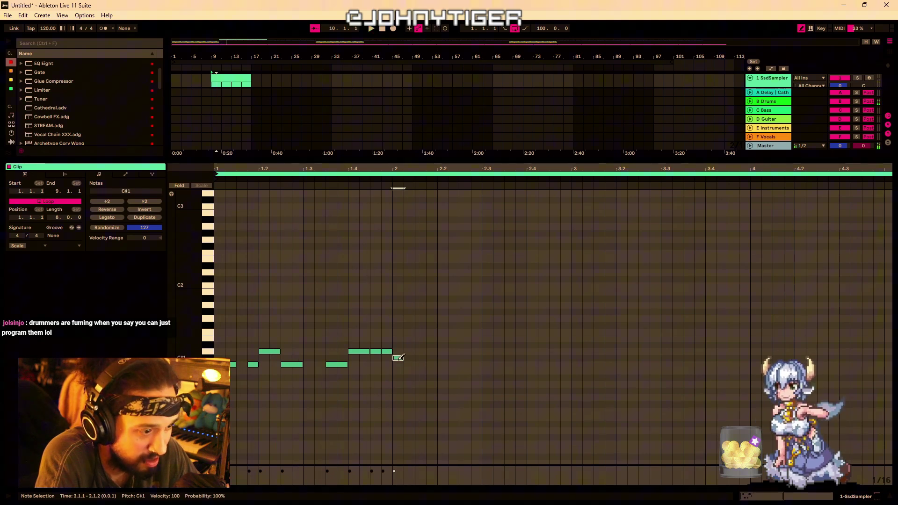
click(399, 364)
click(399, 358)
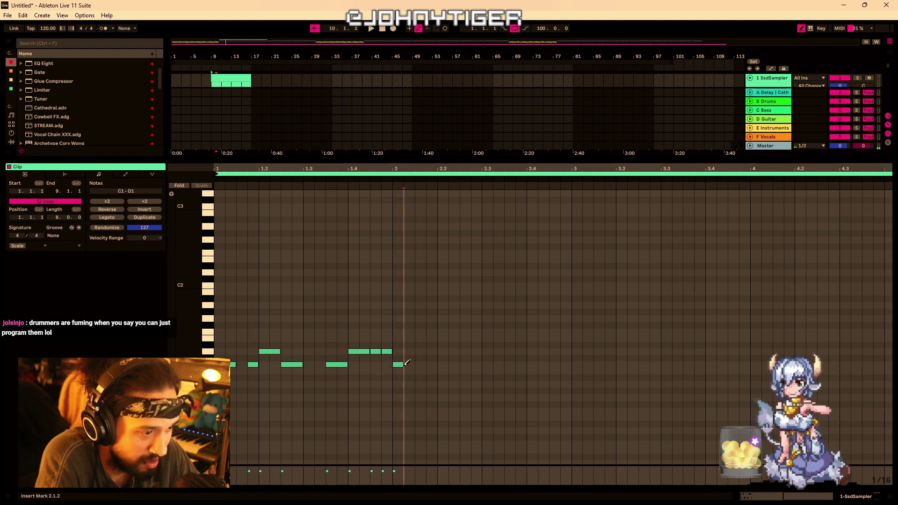
Continue the SsdSampler pattern from bar 2 with C1 kicks and D1 snares on beats 2 and 4, play it, and return to the full arrangement
scroll(406, 363, down, 2)
click(337, 365)
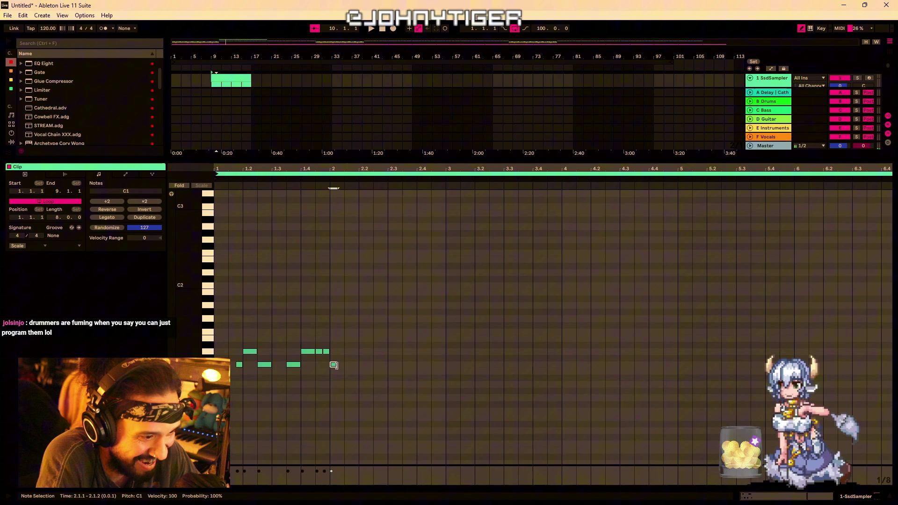
click(341, 365)
click(369, 352)
click(425, 352)
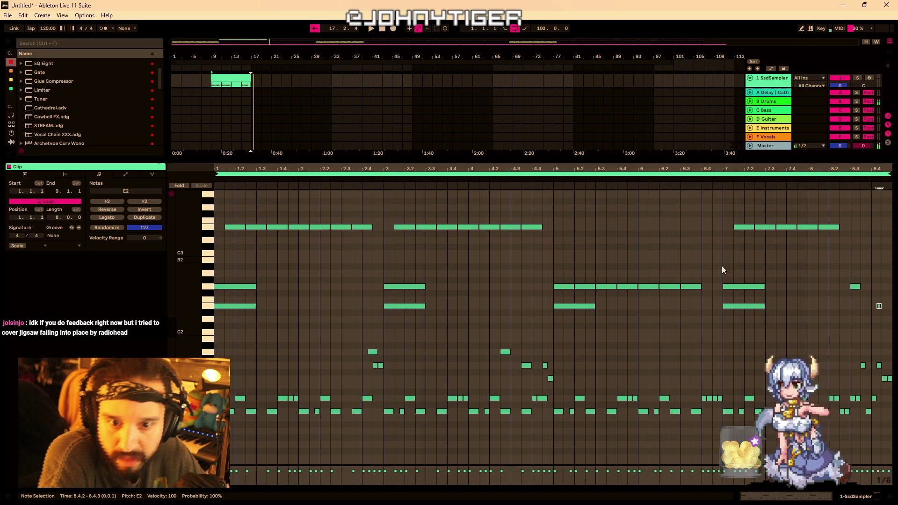
key(space)
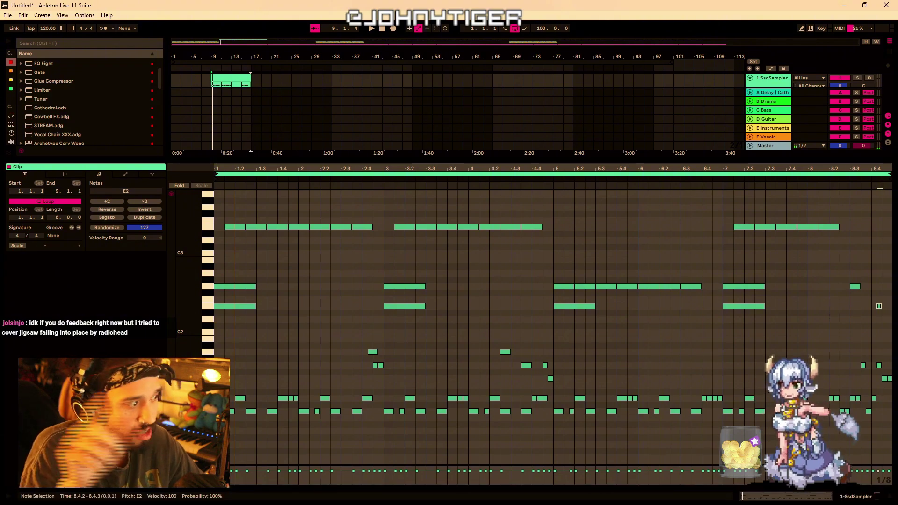
key(ctrl+alt+l)
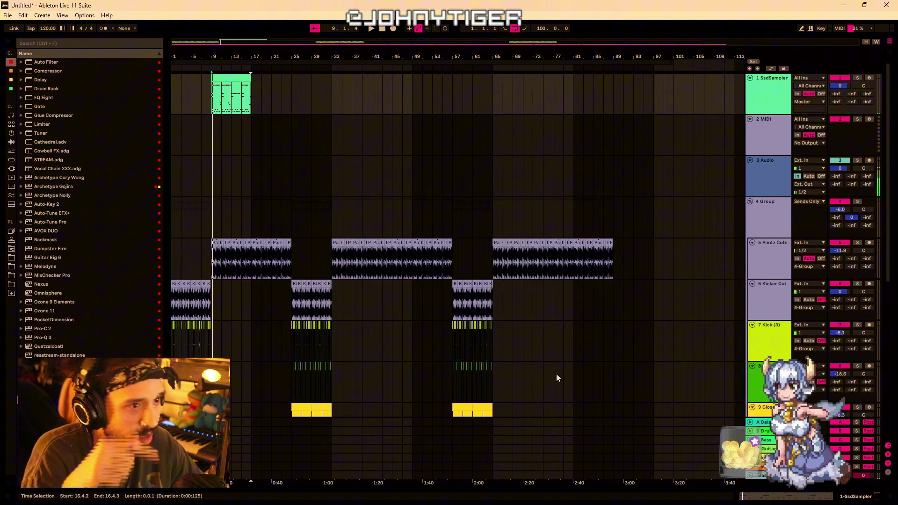
Duplicate the SsdSampler clip to bars 17 to 24, copy the drum part across bars 33 to 56, and select low notes in the last copy
click(212, 107)
key(ctrl+d)
key(space)
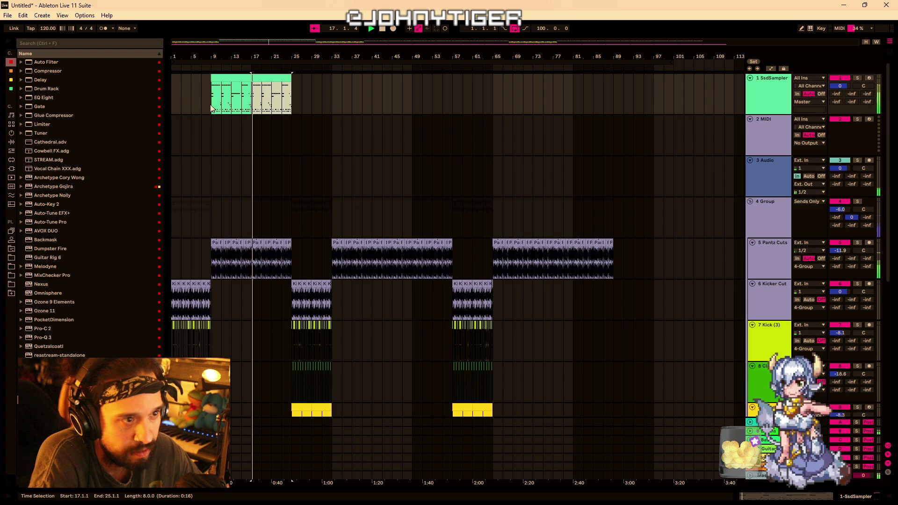
click(247, 110)
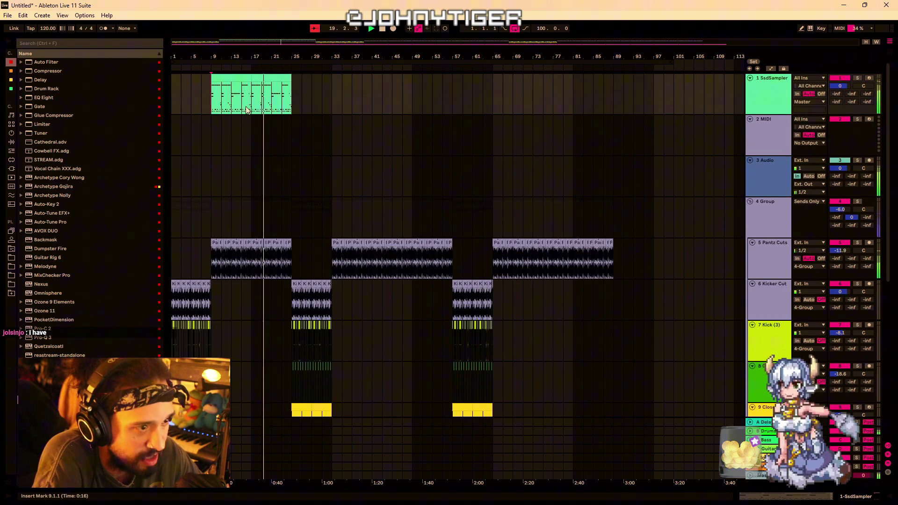
drag(212, 103, 292, 79)
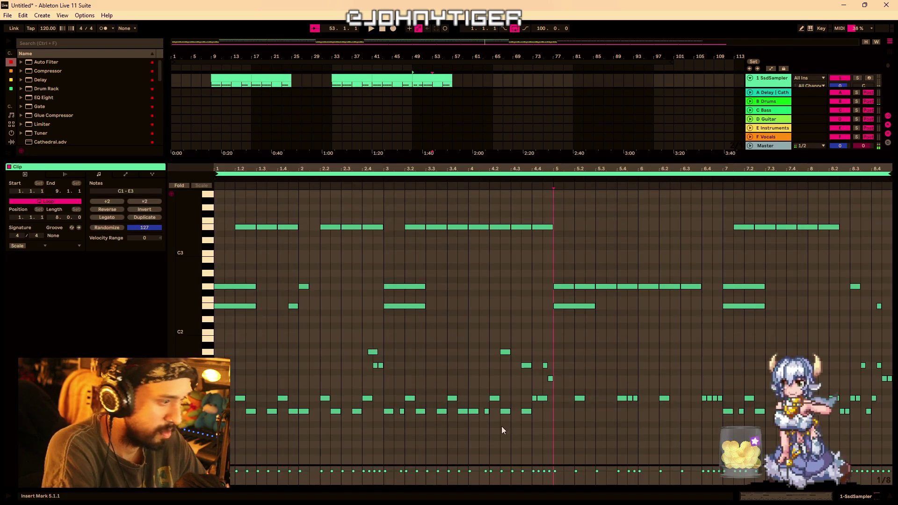
drag(532, 404, 365, 428)
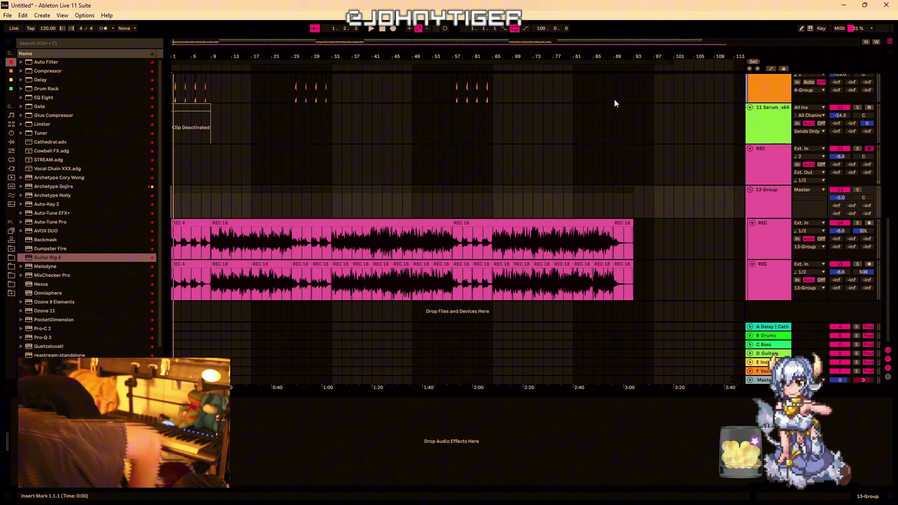
Record a new take on the ungrouped REC track starting at bar 9
key(space)
click(211, 159)
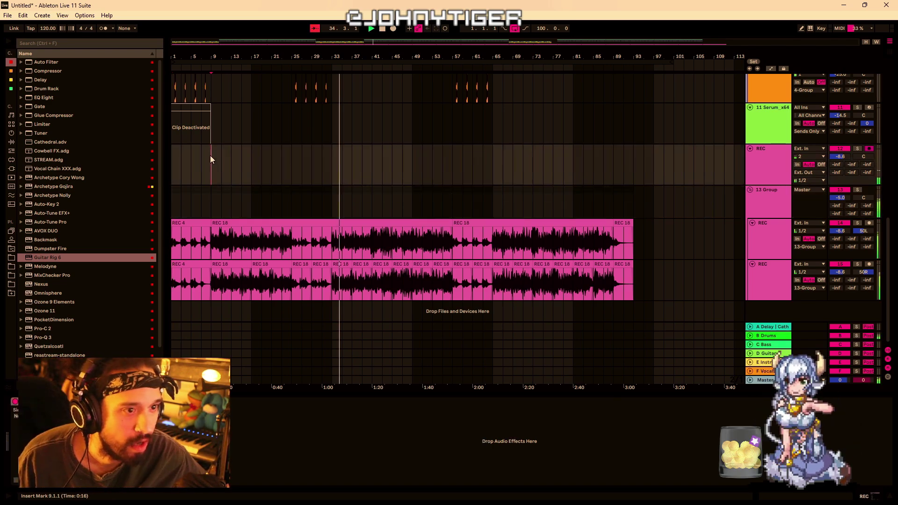
click(382, 29)
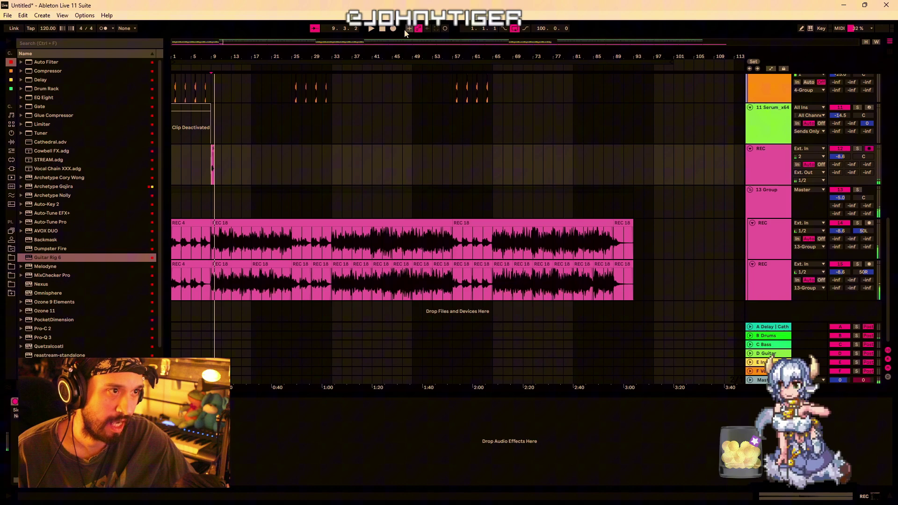
click(393, 28)
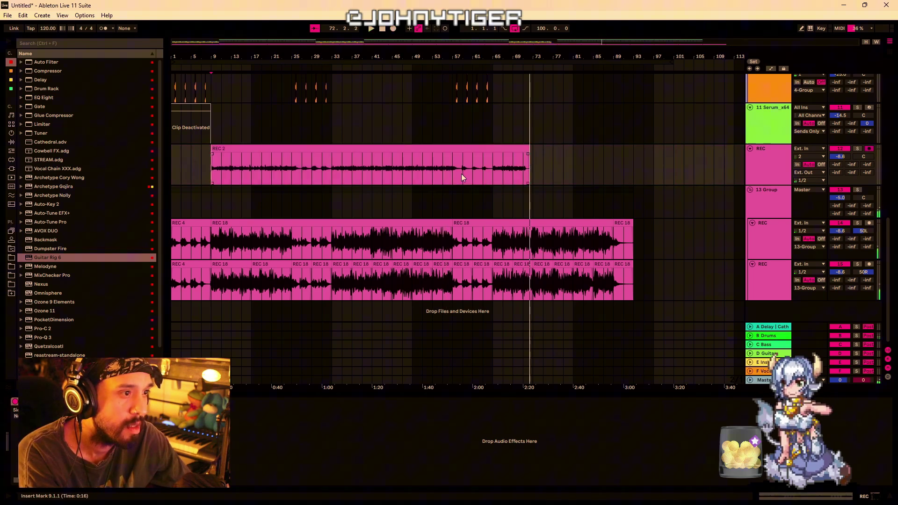
Duplicate bars 33 to 64 of the REC 2 take from bar 65 onward and delete the excess after about bar 90
key(ctrl+z)
click(339, 167)
drag(339, 164, 493, 150)
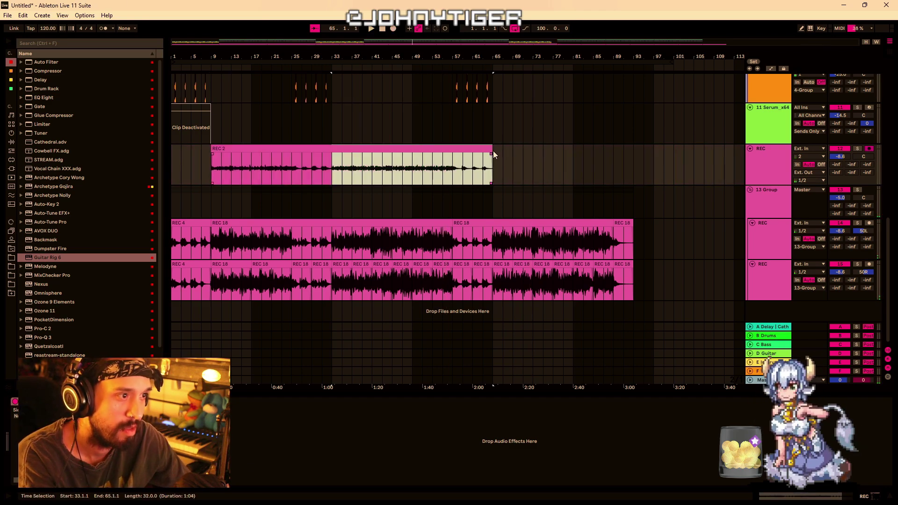
key(ctrl+d)
click(591, 175)
drag(694, 169, 623, 167)
key(Delete)
Move both REC 2 clips to the REC track below the guitar group, check its Guitar Rig 6 Dirty Studio Bass preset, and play from bar 9
drag(257, 149, 258, 283)
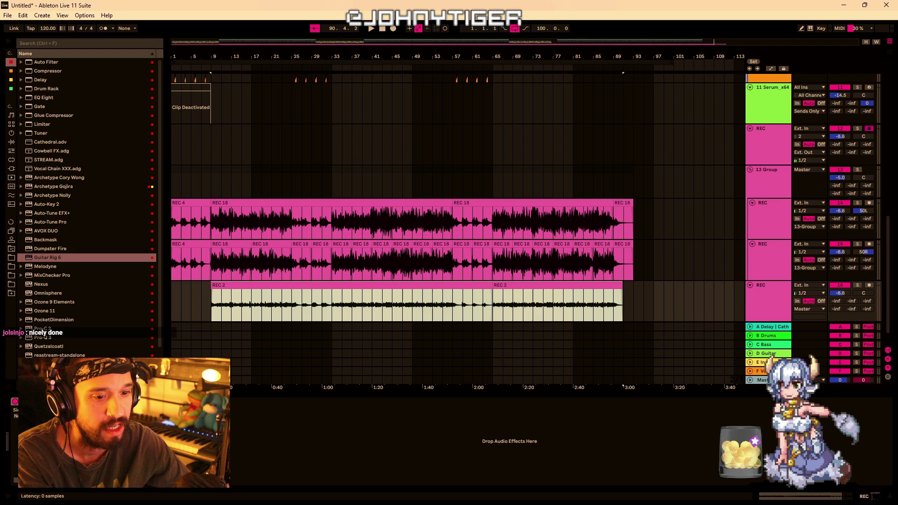
click(32, 402)
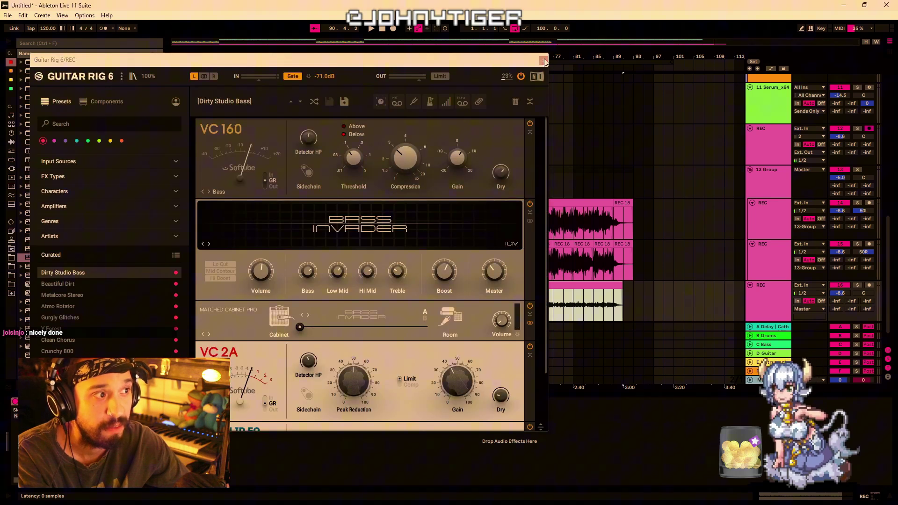
click(544, 61)
click(211, 314)
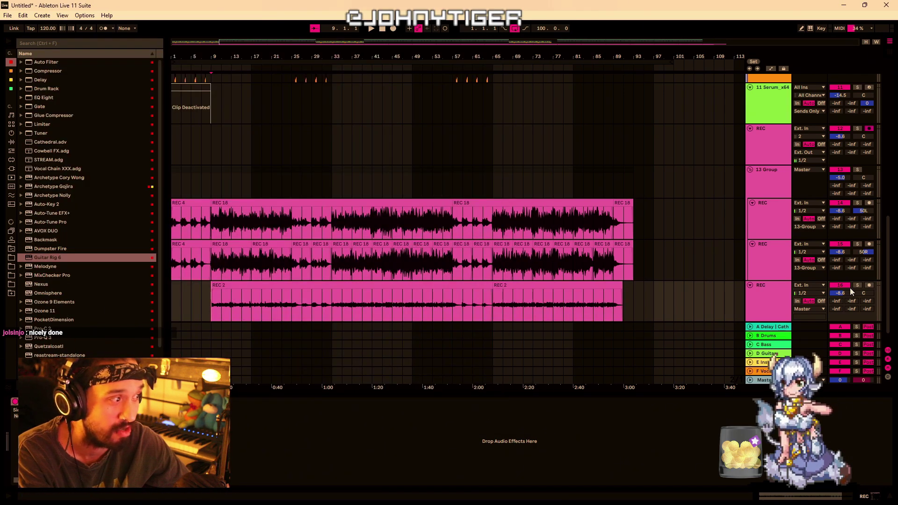
key(space)
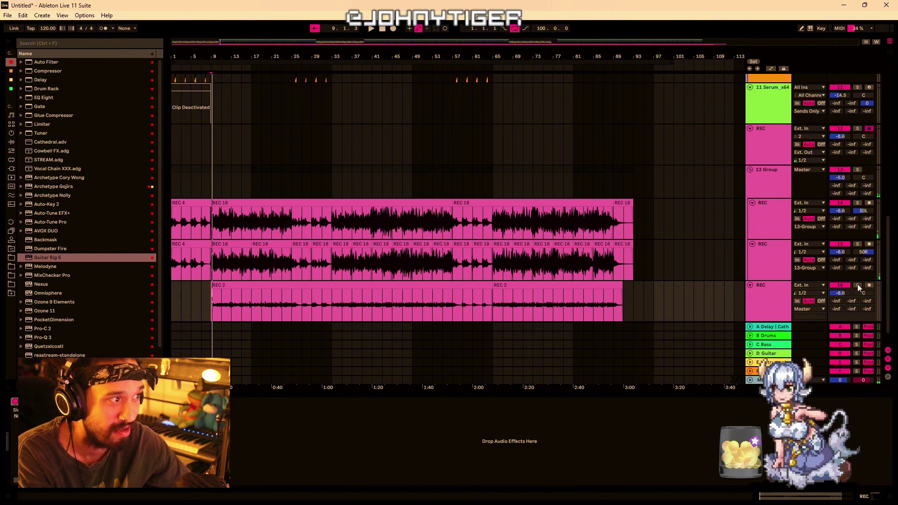
Select both REC 2 clips, open their clip settings, and play the arrangement from around bar 9
click(226, 285)
double_click(230, 285)
drag(360, 228, 423, 334)
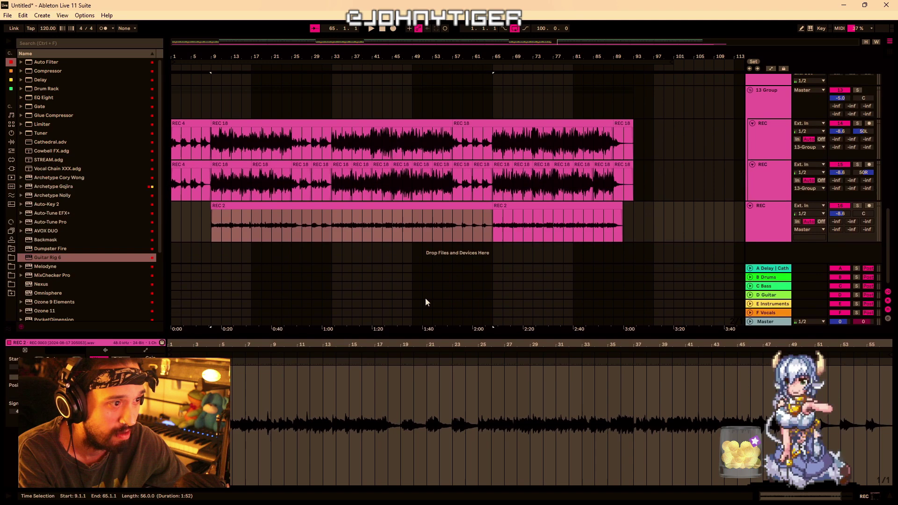
shift+click(515, 206)
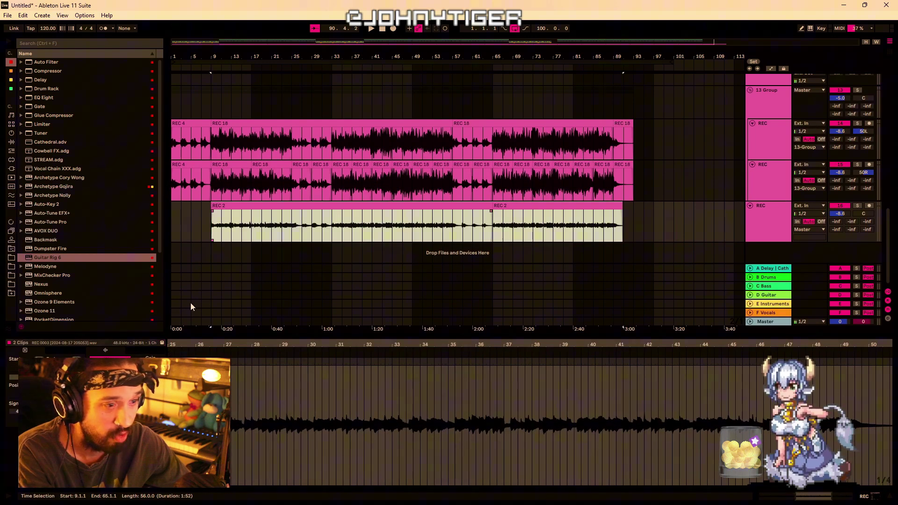
click(150, 383)
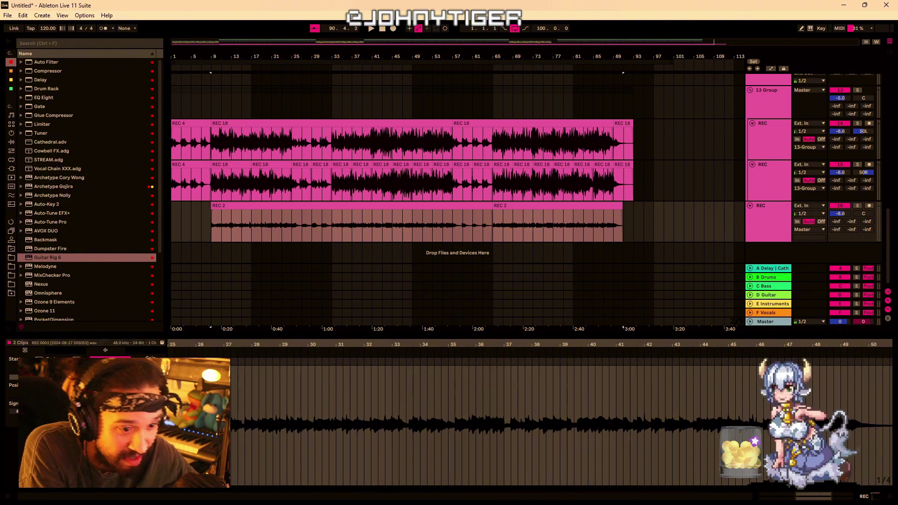
click(209, 230)
key(space)
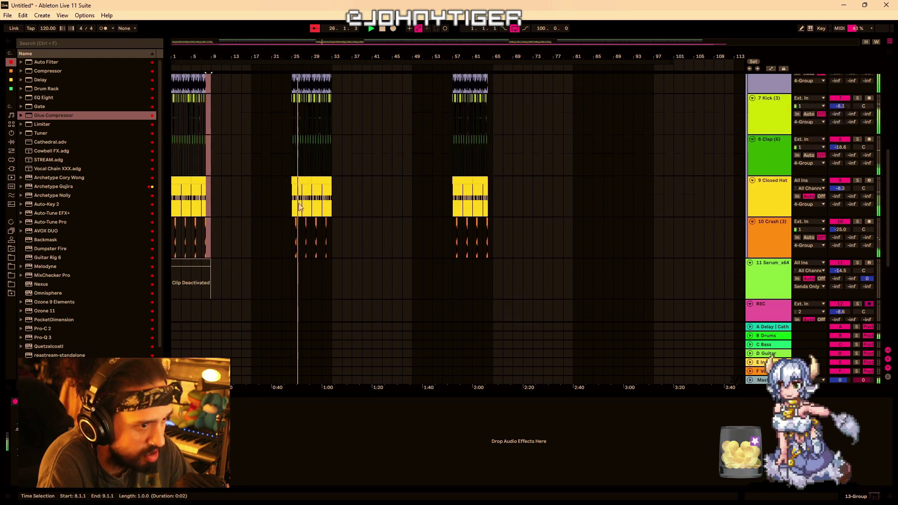
Transpose the five Serum notes between 1.2.3 and 2.1.1 down three semitones in the clip starting at bar 25
scroll(308, 215, down, 6)
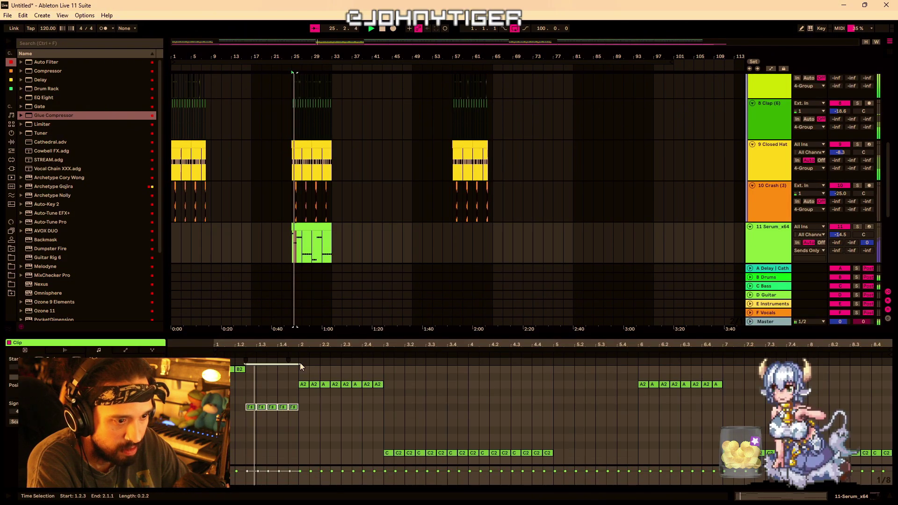
key(Down)
key(Down)
key(Down)
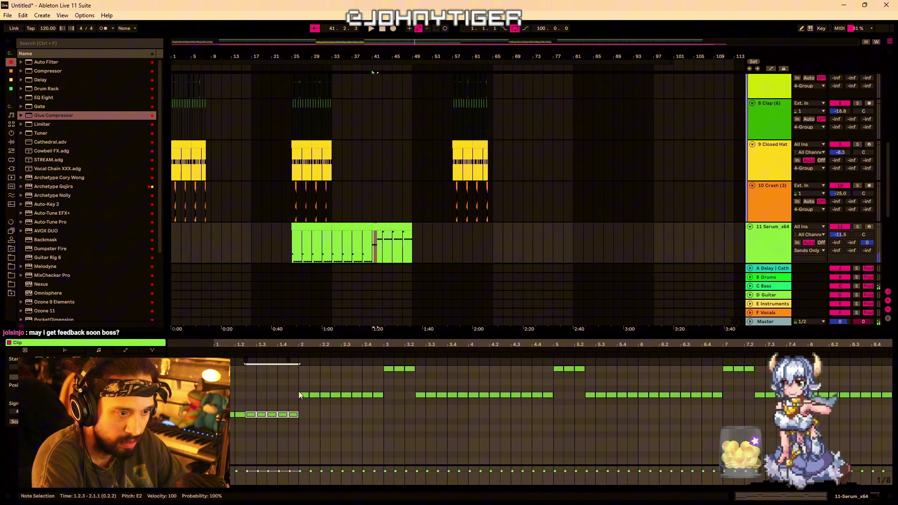
Transpose the G2 notes between 3.2.3 and 5.1.1 up two semitones in the Serum clip starting at bar 41
scroll(388, 384, up, 2)
drag(412, 412, 551, 439)
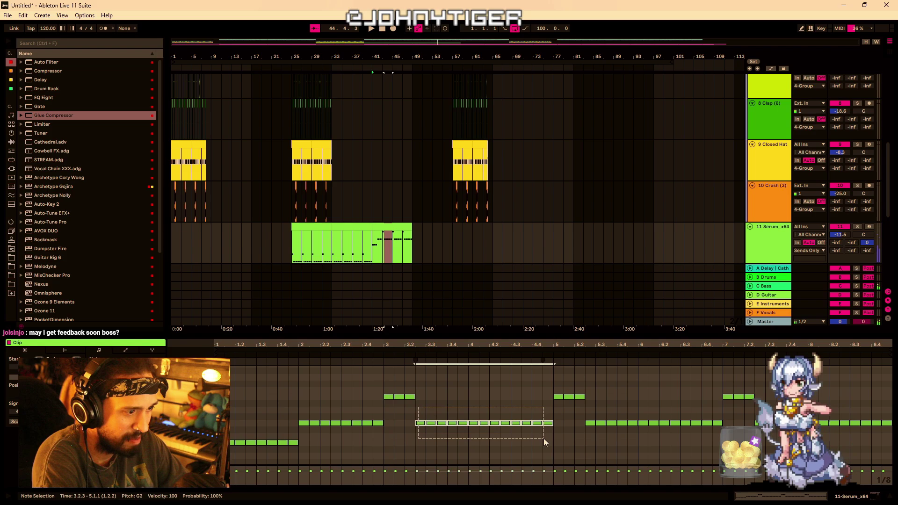
key(Up)
key(Up)
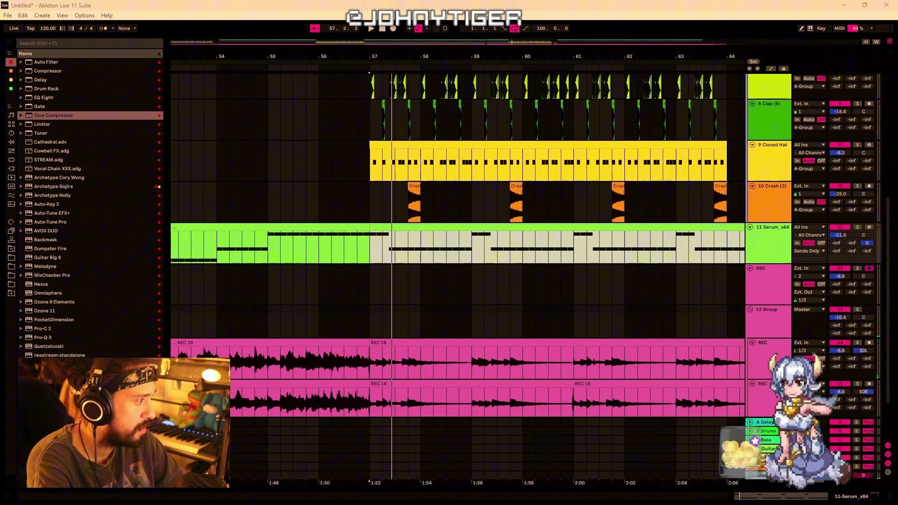
Start saving the Live Set and go to the BEATS_PROJECT 2022 folder as its location
click(322, 188)
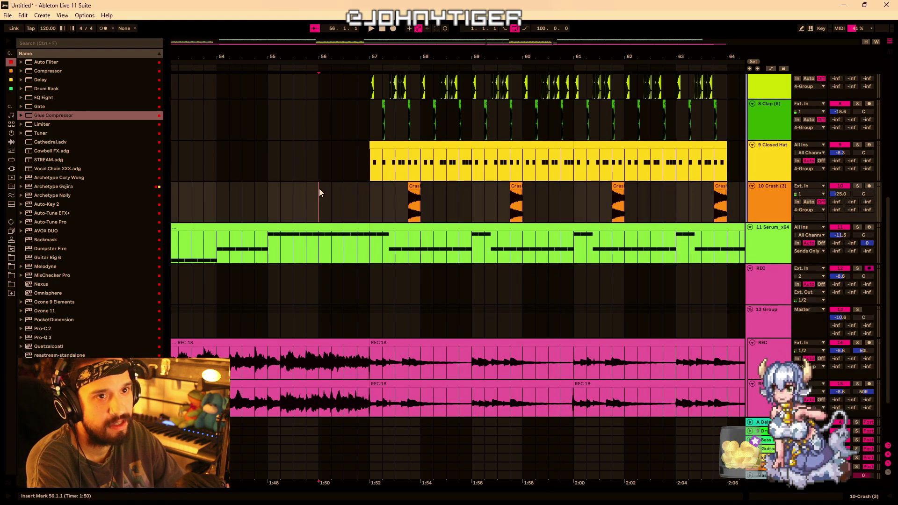
key(ctrl+s)
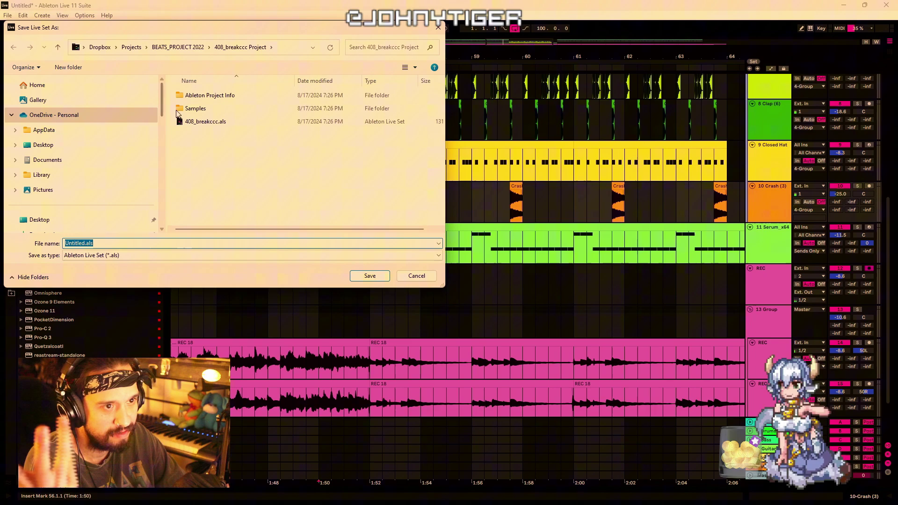
click(183, 47)
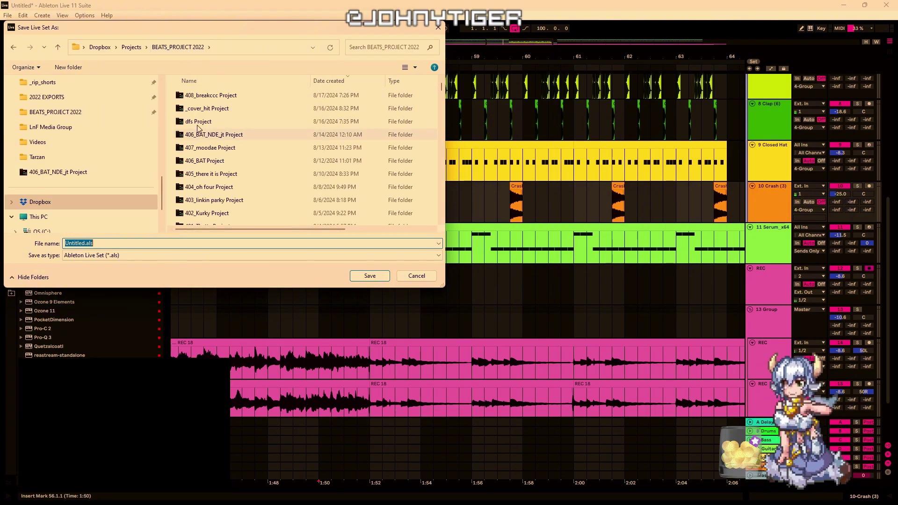